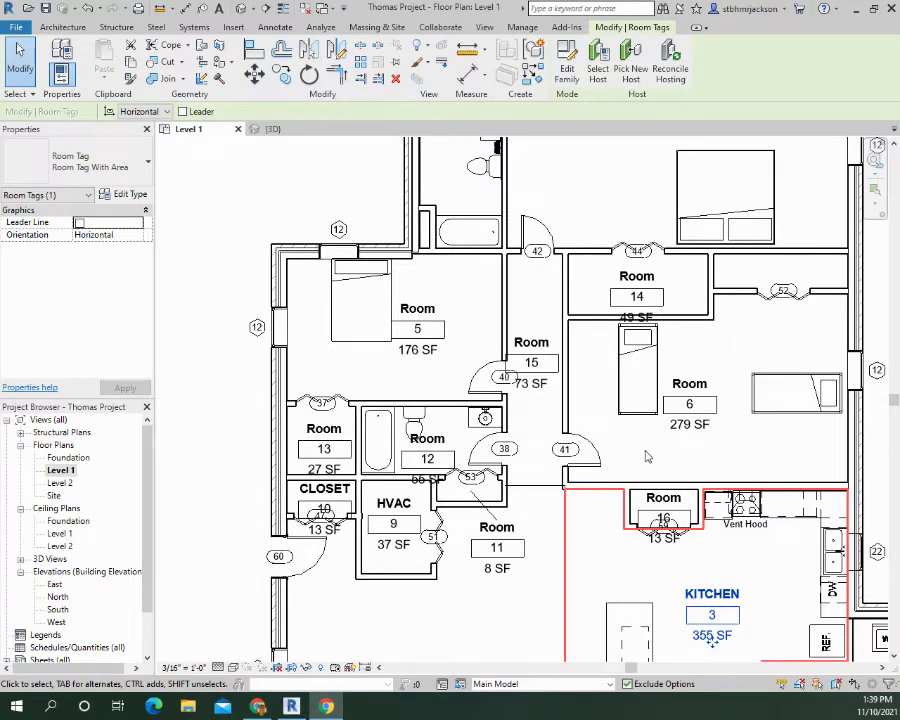
- Zoom out and pan the Level 1 floor plan to show the dining area and Room 4
scroll(587, 447, "down", 3)
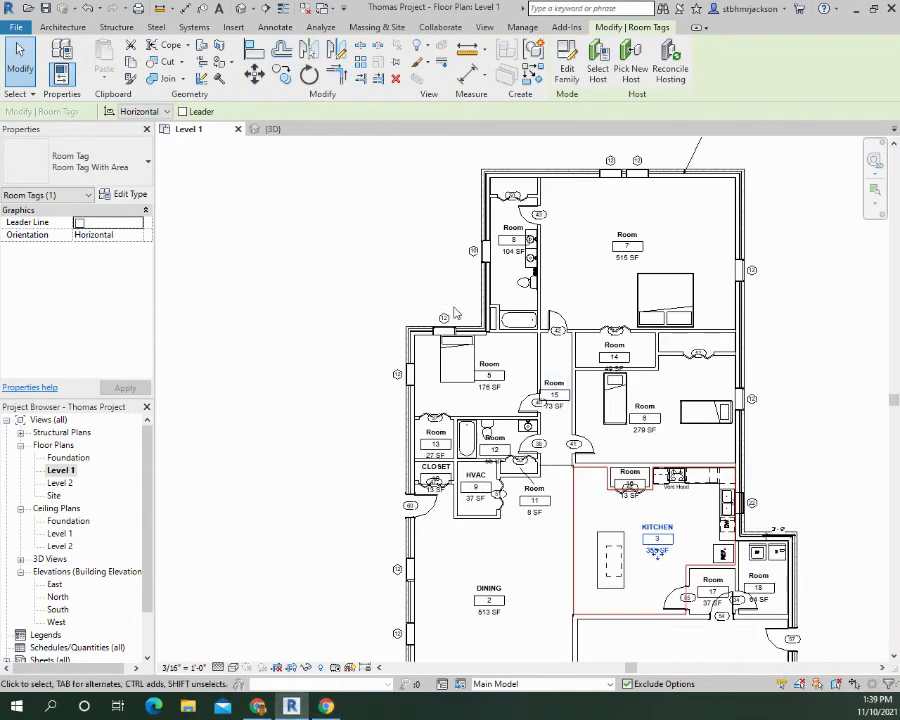
middle_click_drag(608, 450, 505, 345)
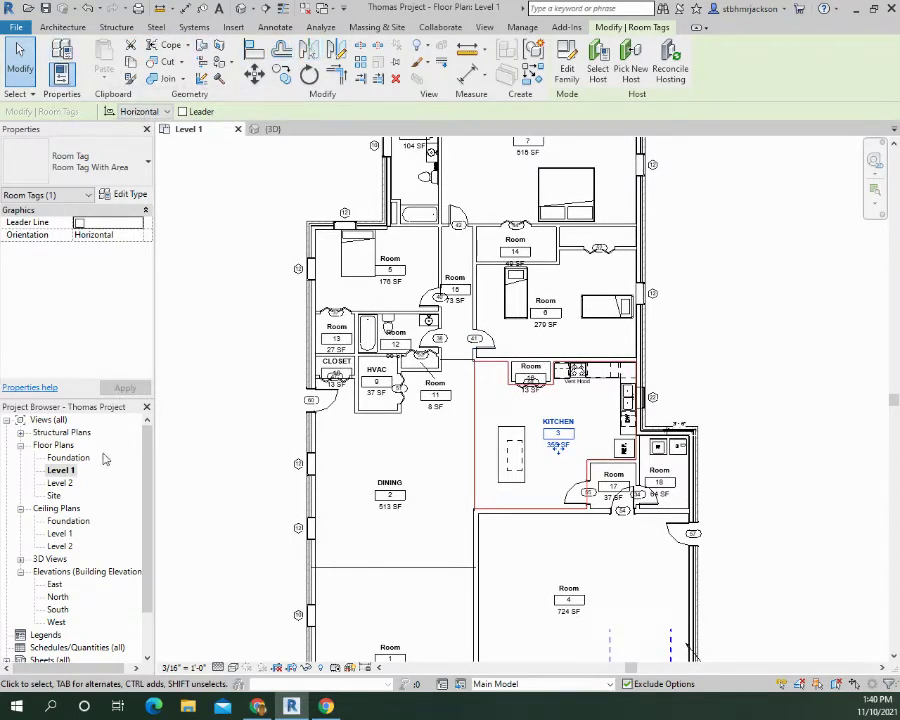
- Open the Level 1 ceiling plan and nudge the 2' x 4' ACT compound ceiling grid slightly right
double_click(60, 533)
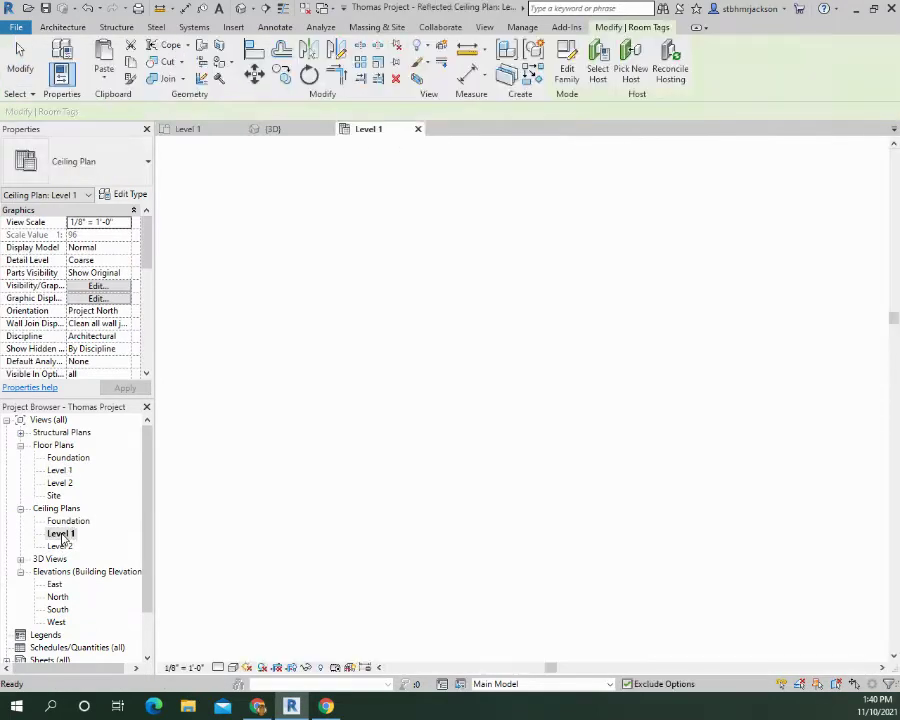
scroll(562, 362, "up", 4)
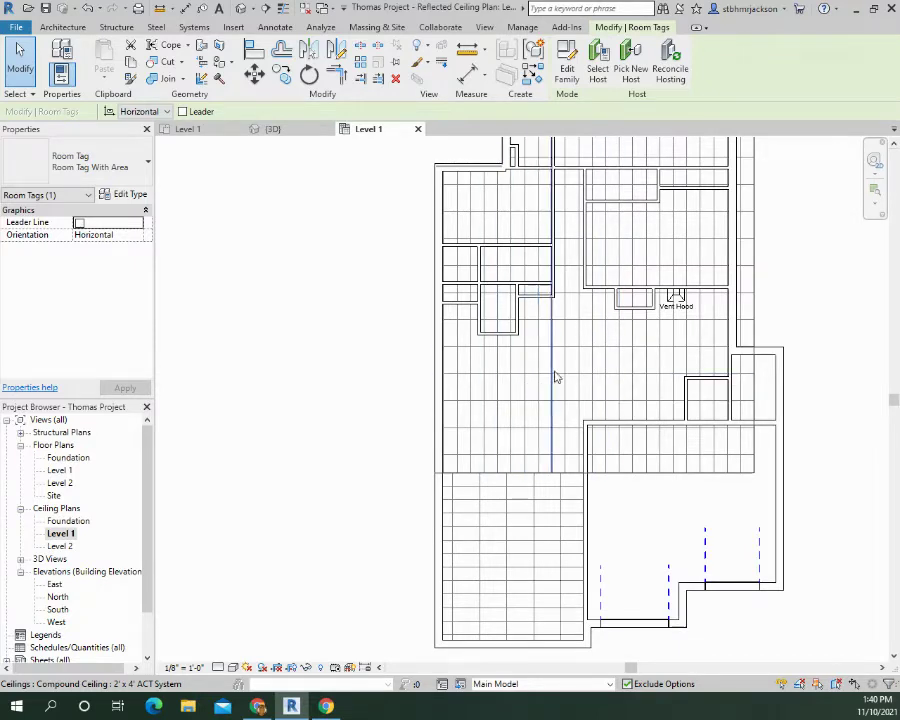
left_click(559, 376)
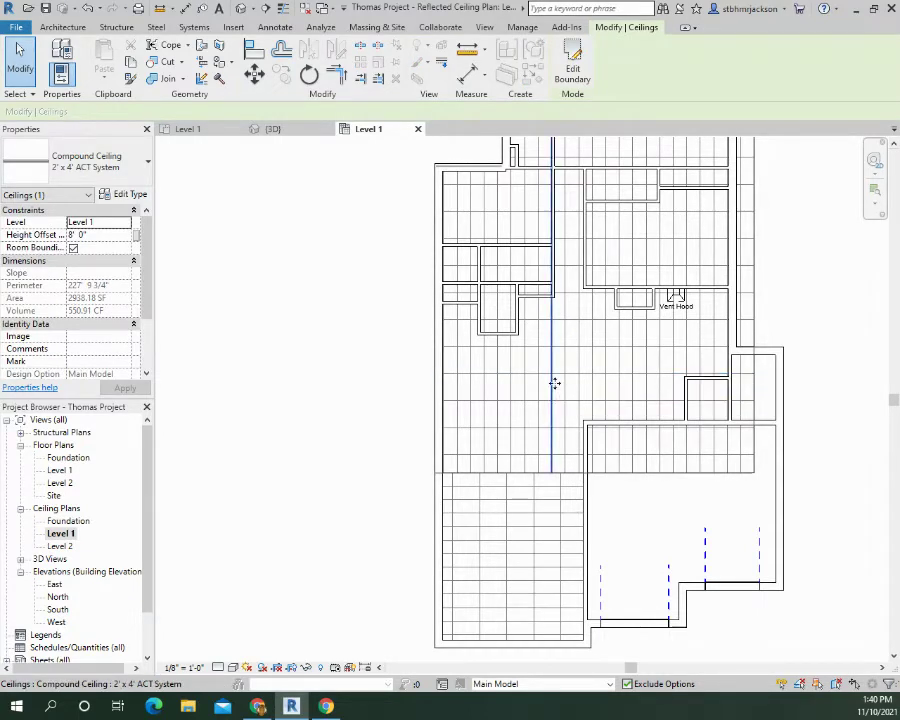
left_click_drag(554, 383, 566, 362)
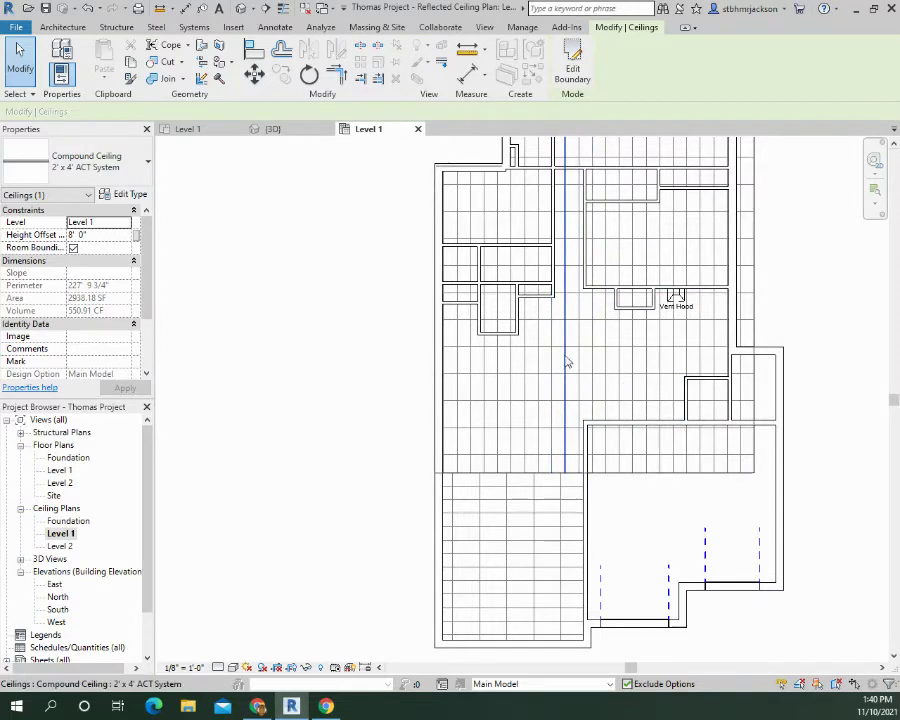
- Start the Ceiling tool and place automatic ceilings in the small right-hand and lower-right rooms
left_click(62, 27)
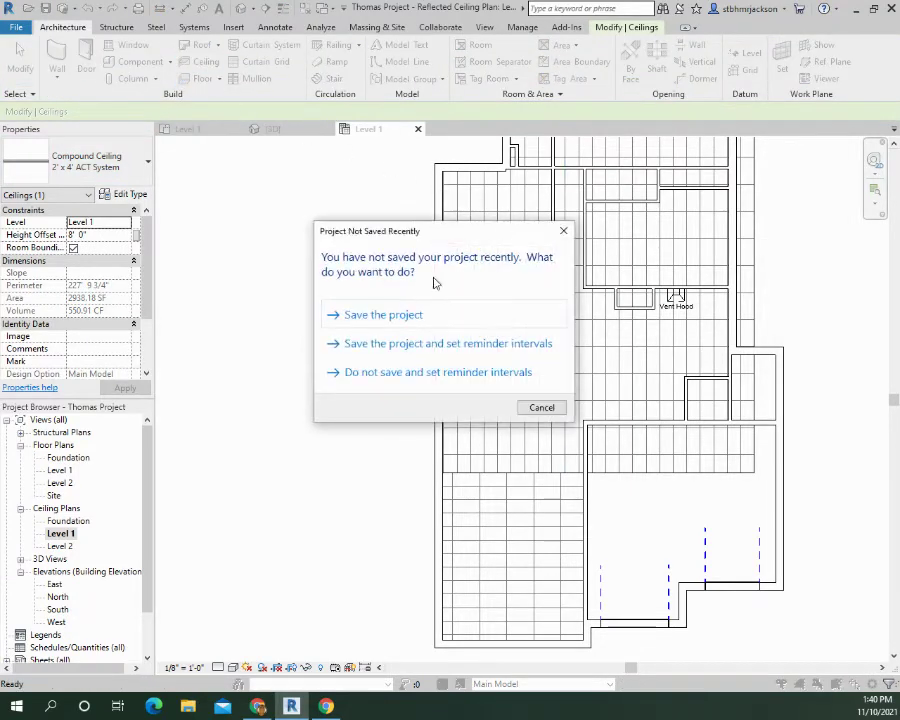
left_click(541, 407)
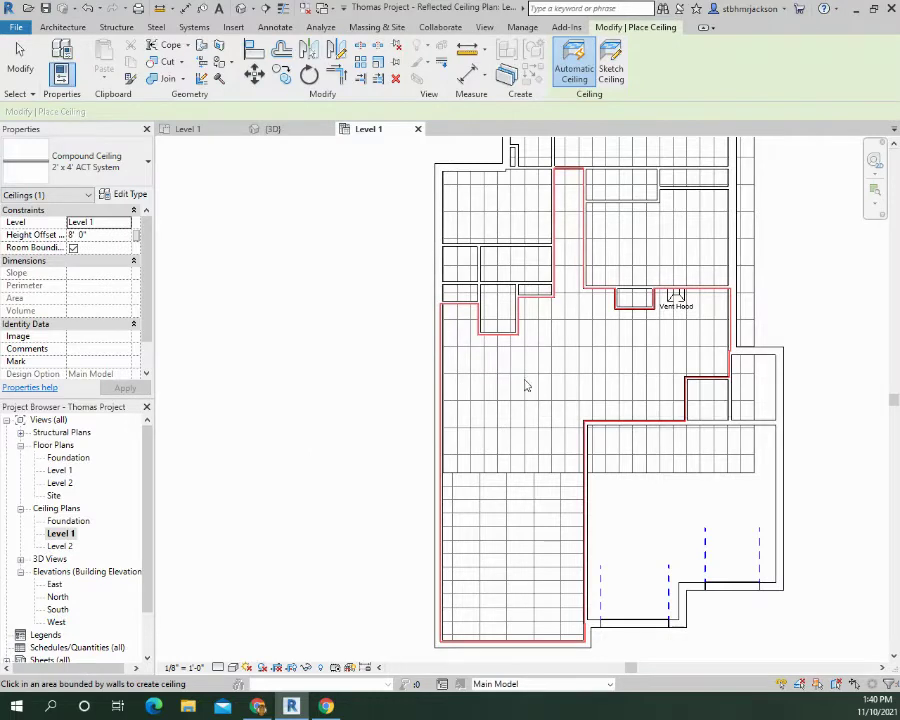
left_click(754, 390)
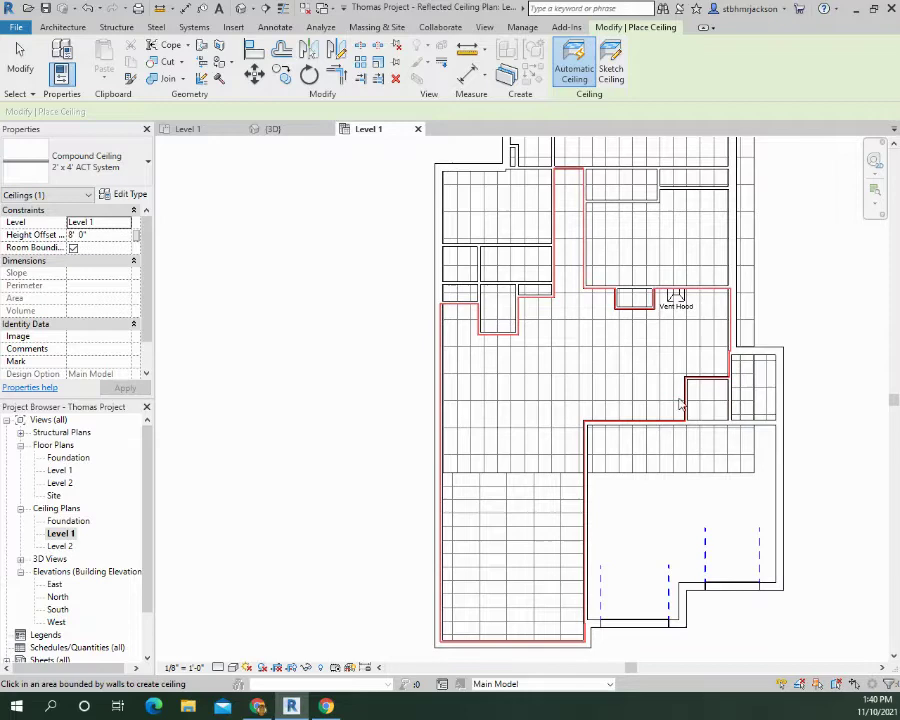
left_click(709, 517)
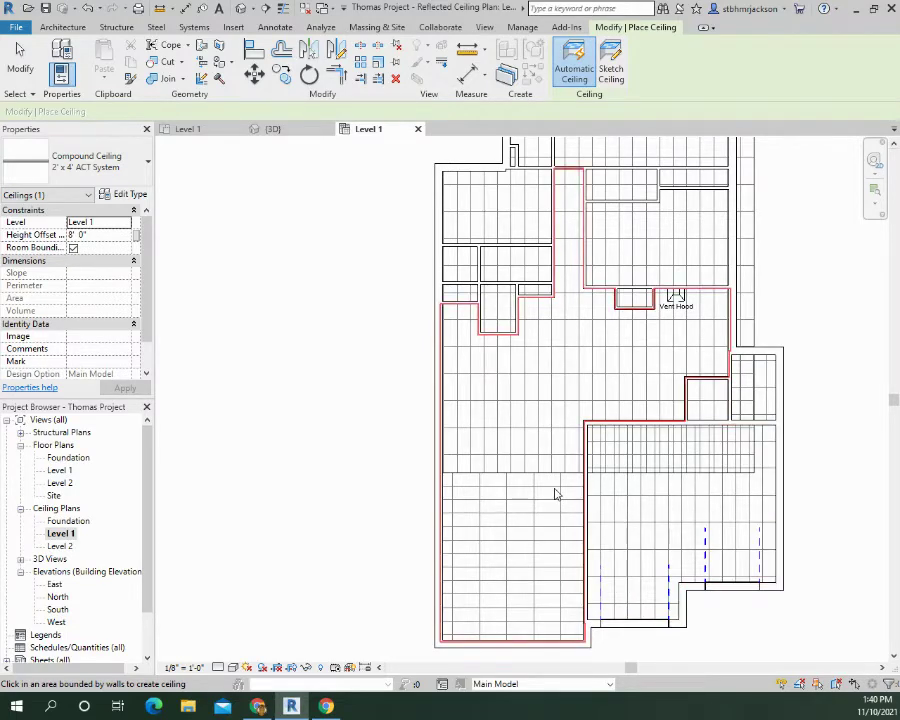
- Add automatic ceilings to the top room, the narrow room beside it, and the small lower-left room
middle_click_drag(584, 228, 562, 400)
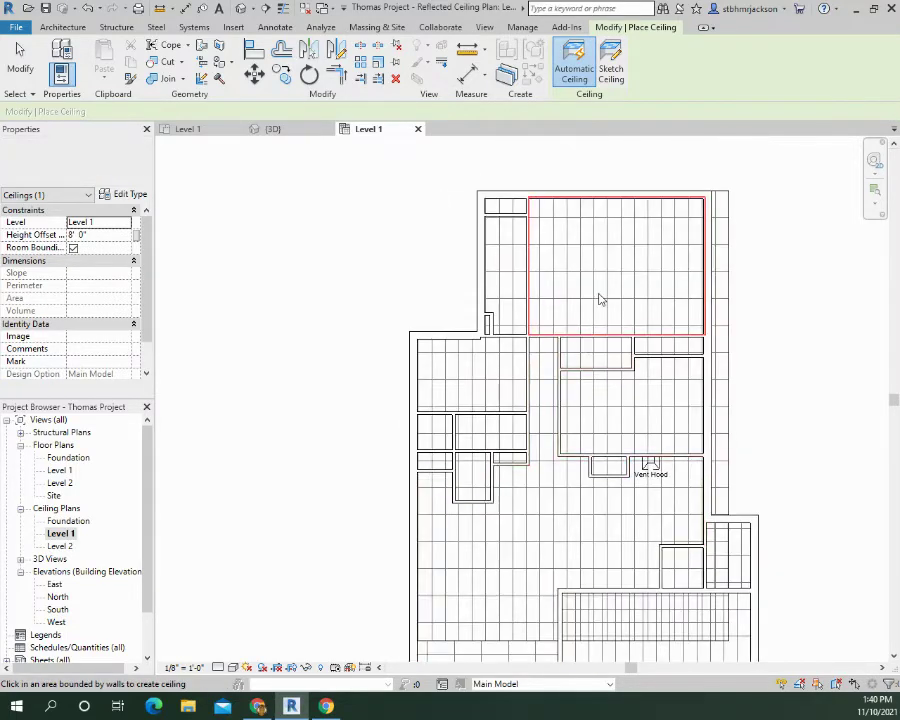
left_click(547, 307)
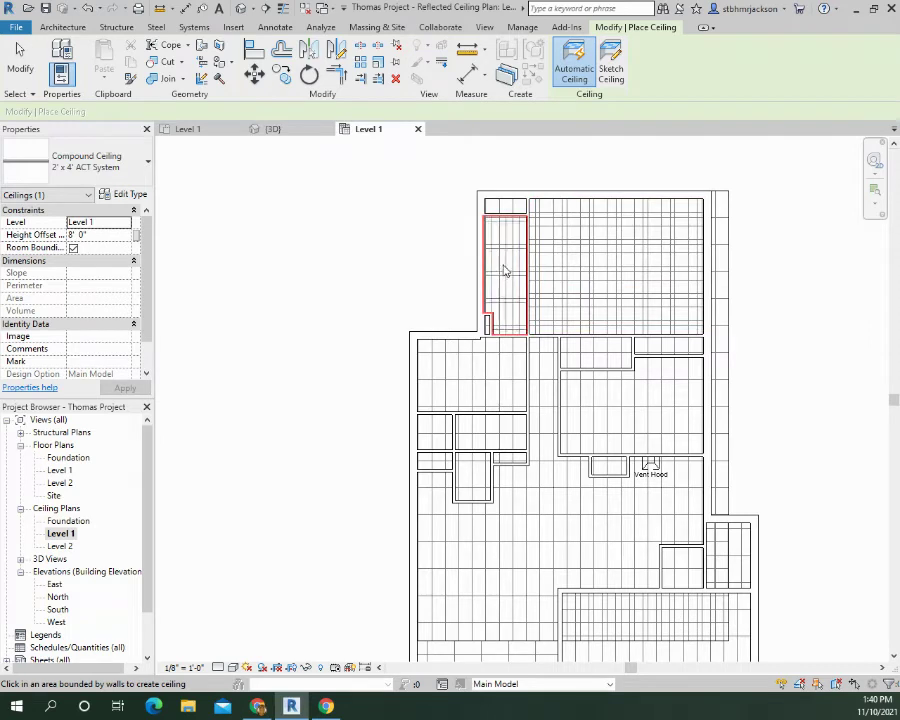
left_click(504, 266)
left_click(450, 425)
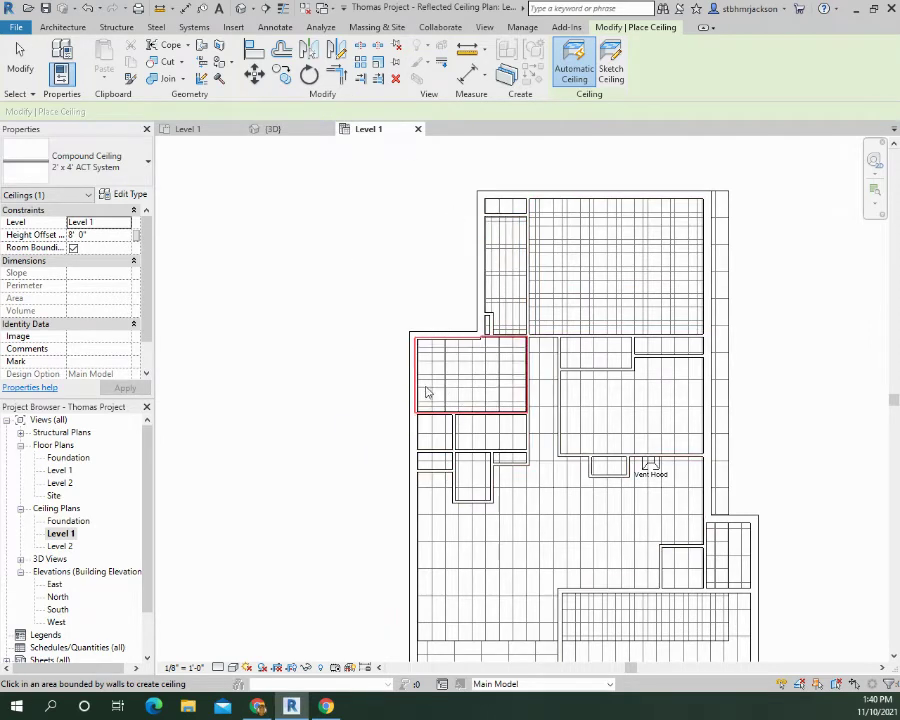
- Undo the last ceiling placement, then delete the large and lower-left ACT compound ceilings
left_click(88, 8)
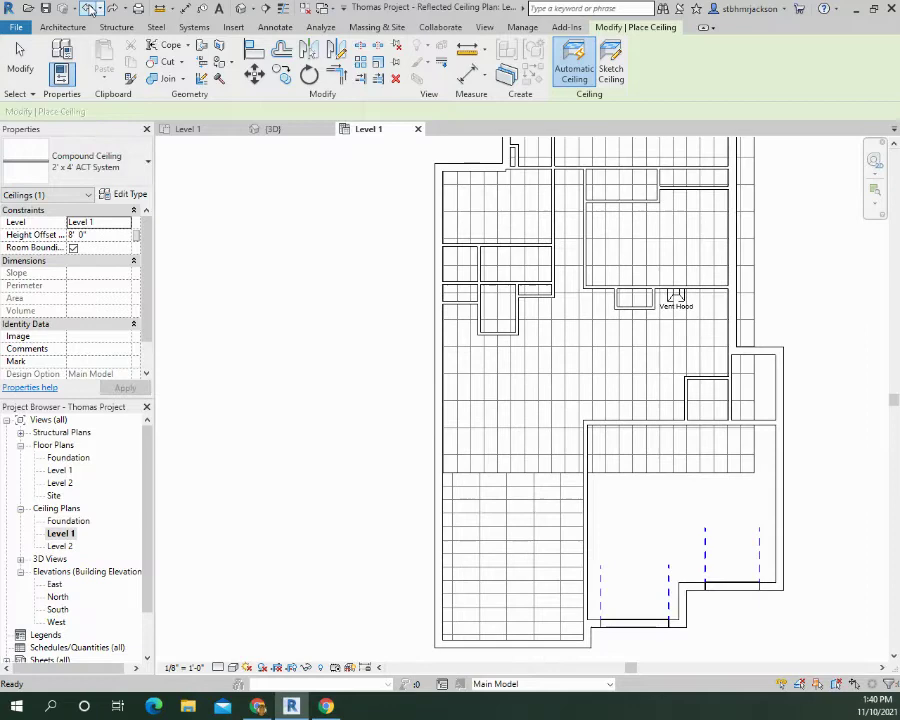
left_click(711, 480)
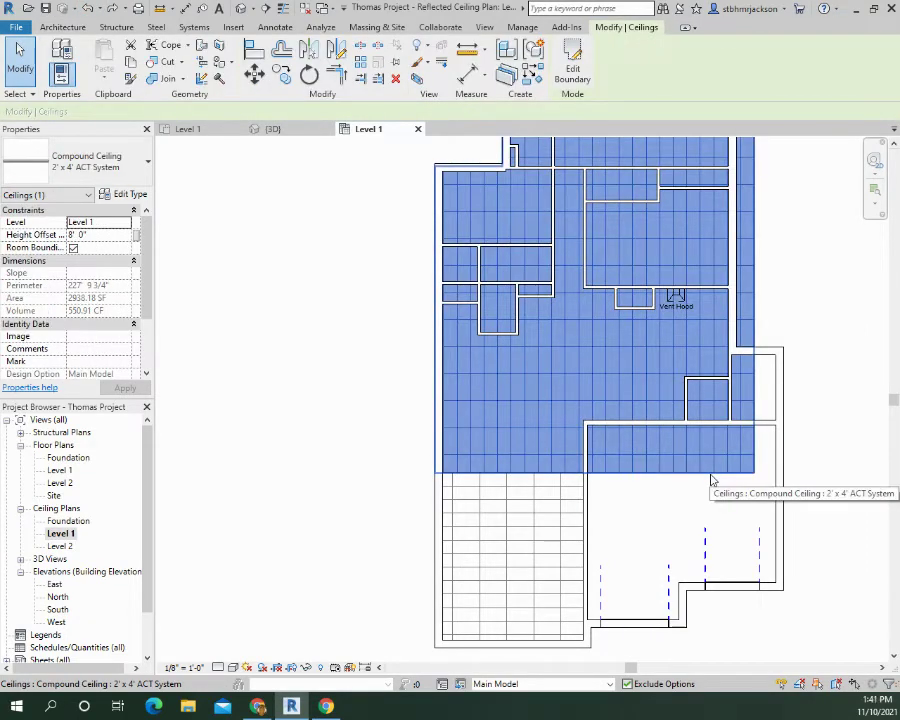
key("Escape")
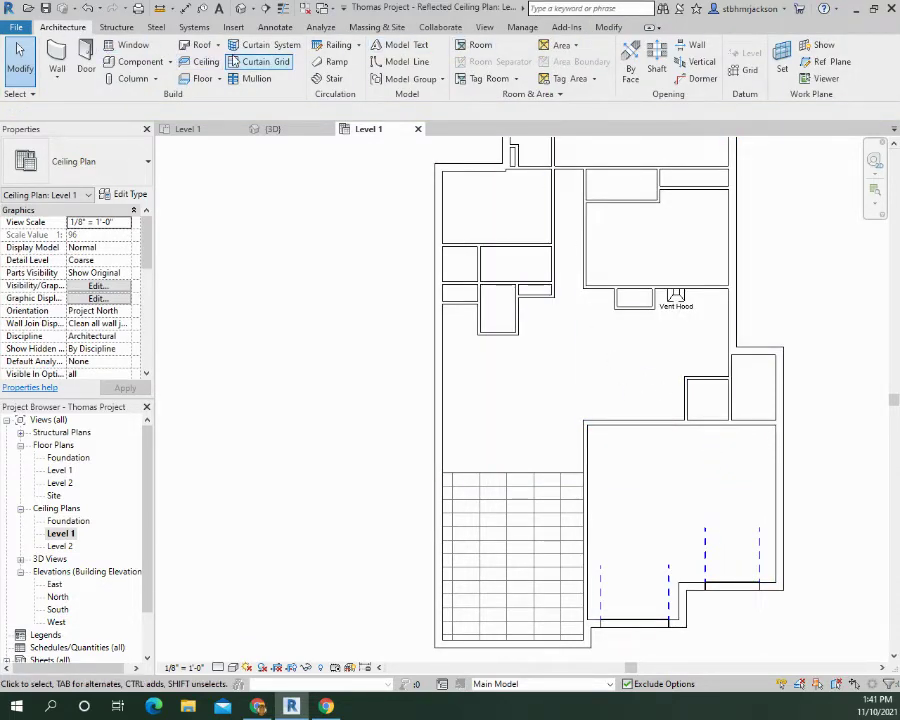
left_click(517, 478)
key("Delete")
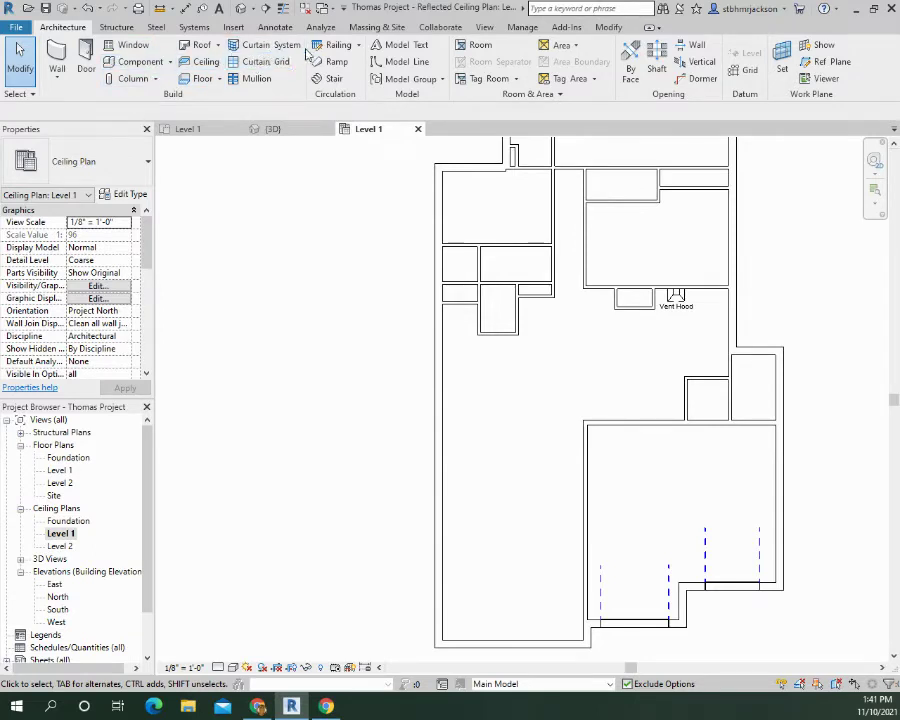
- Set the Ceiling tool to the Compound Ceiling GWB on Mtl. Stud type and pan across the plan
left_click(205, 67)
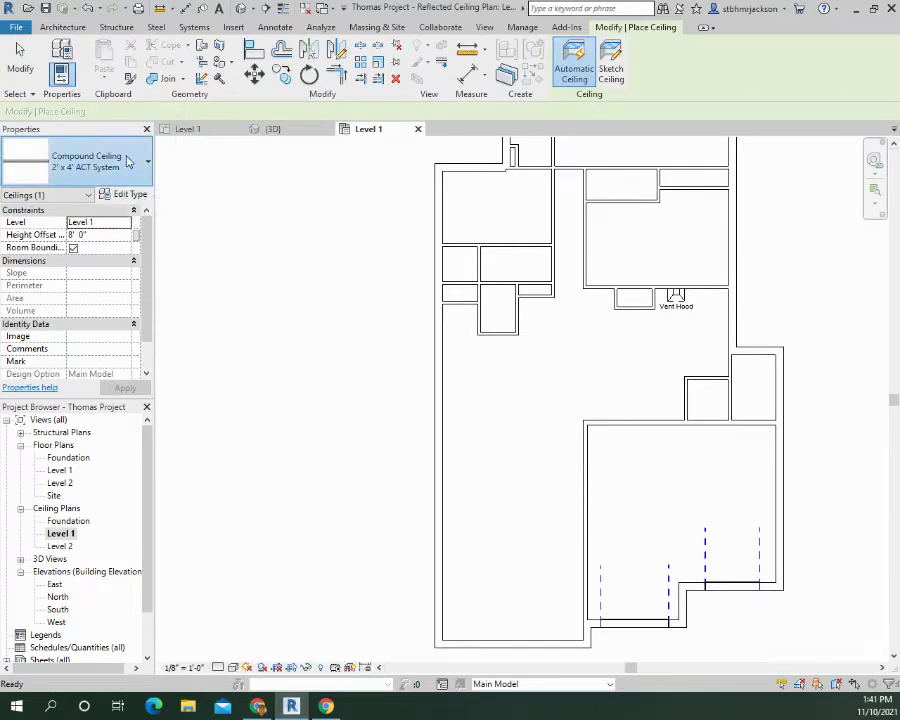
left_click(127, 162)
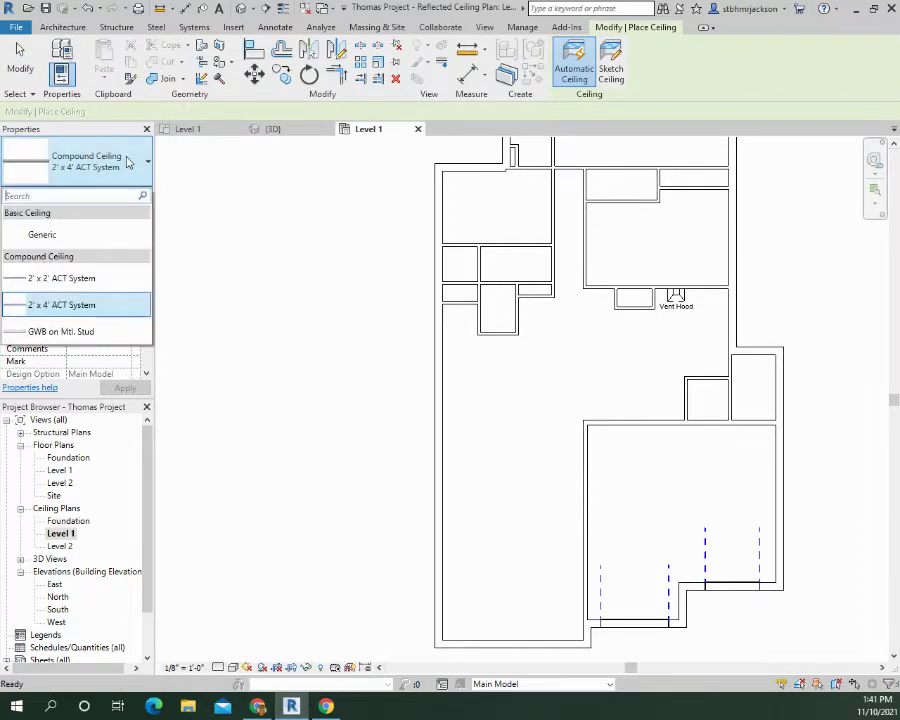
left_click(78, 333)
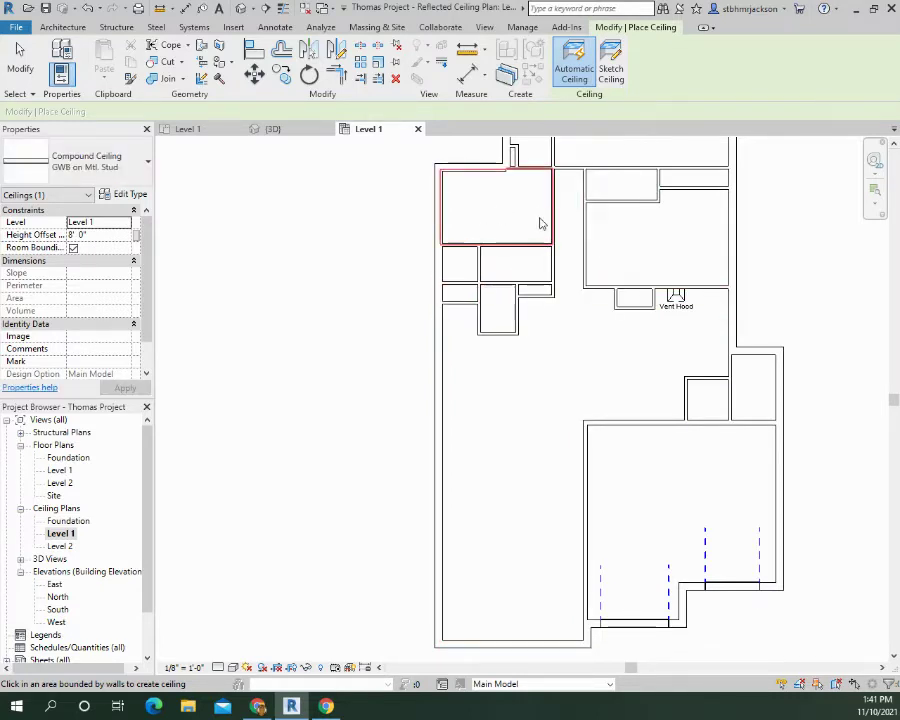
middle_click_drag(538, 223, 504, 463)
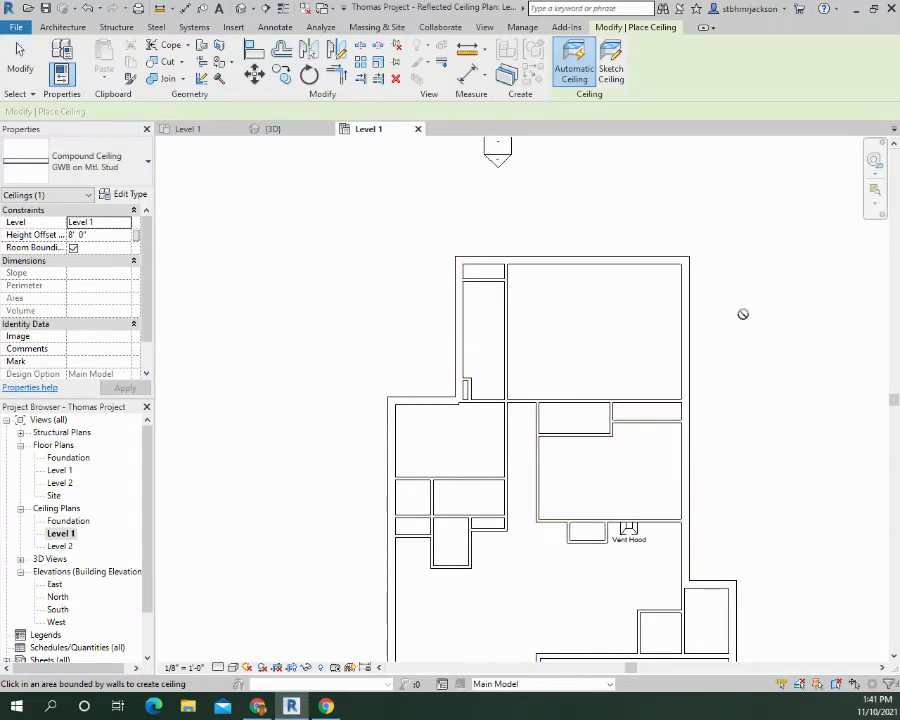
middle_click_drag(669, 416, 625, 245)
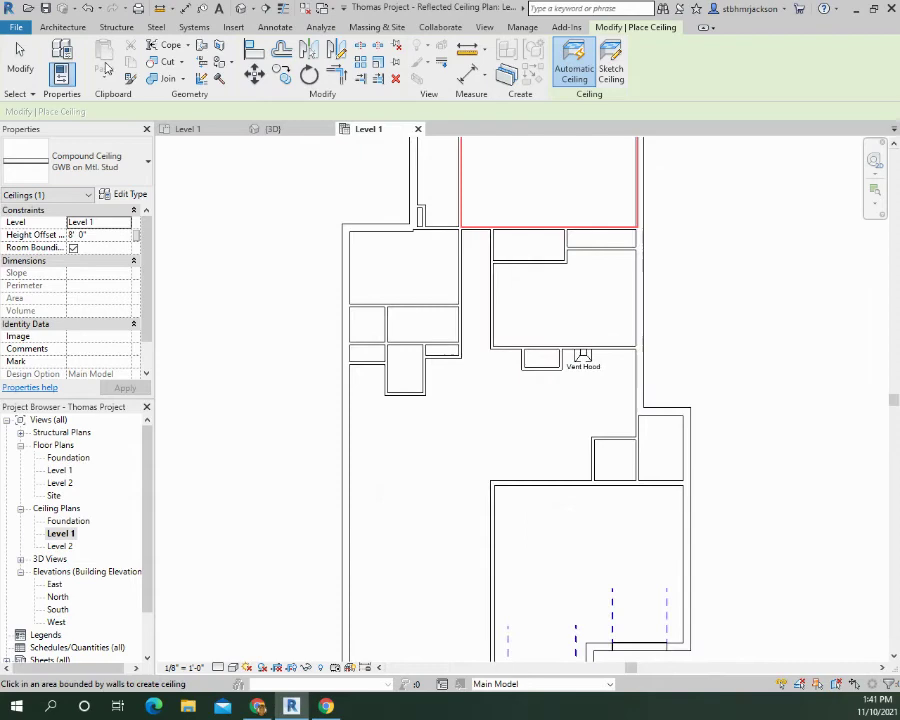
- From the Level 1 floor plan, place a camera in the dining room to create 3D View 1
double_click(64, 472)
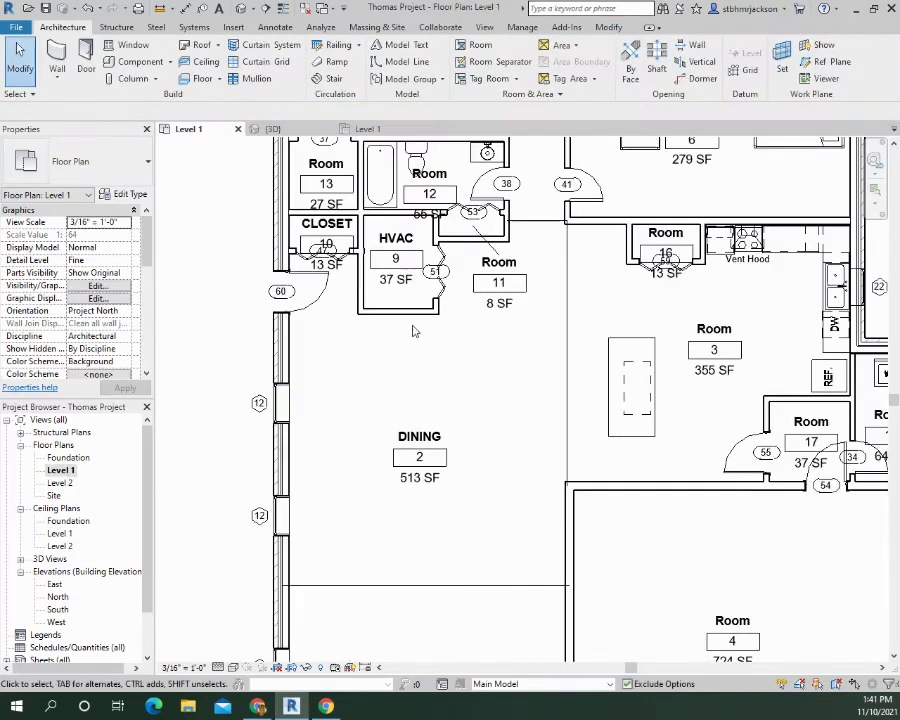
left_click(252, 9)
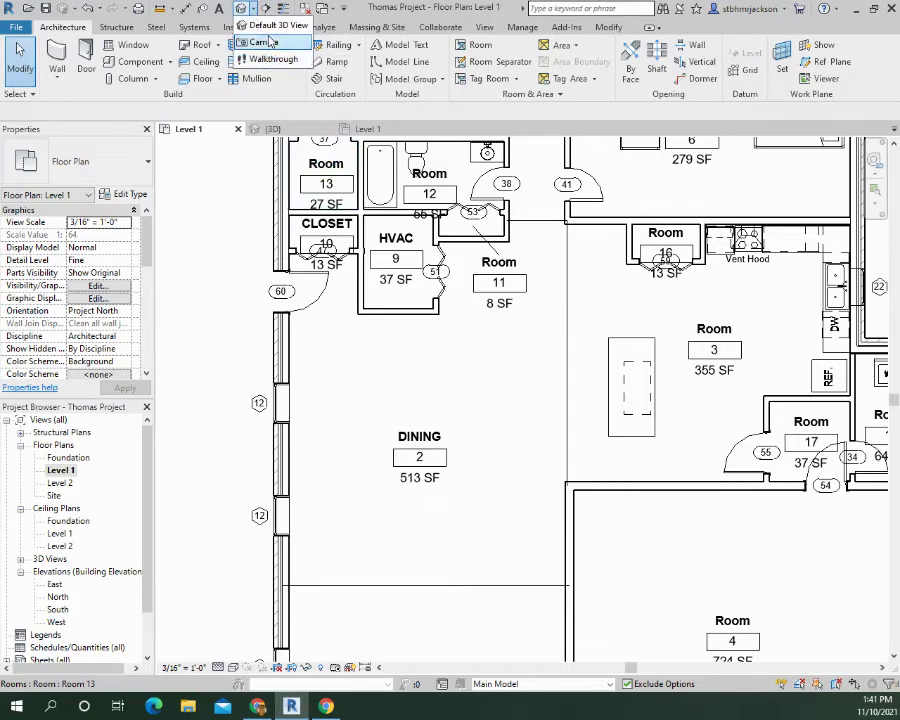
left_click(340, 187)
left_click(549, 604)
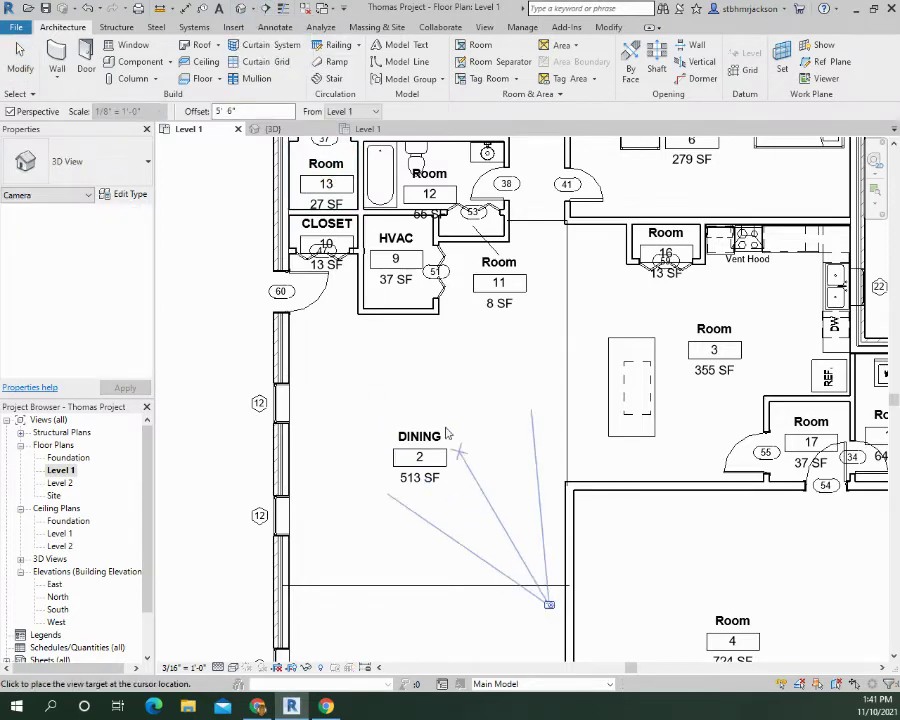
left_click(387, 358)
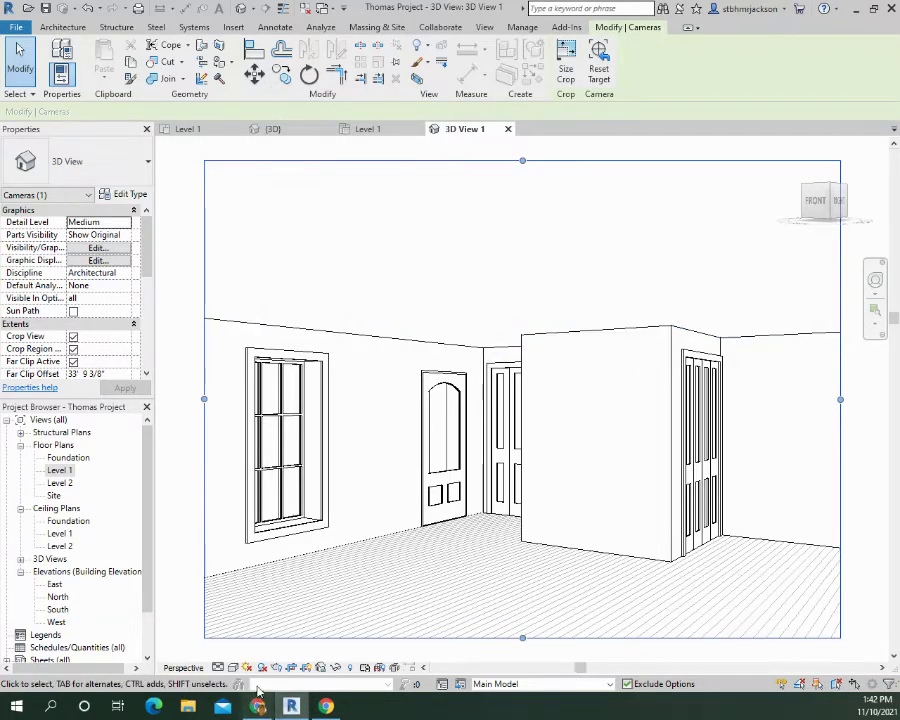
- Switch the 3D View 1 perspective to the Realistic visual style
left_click(233, 667)
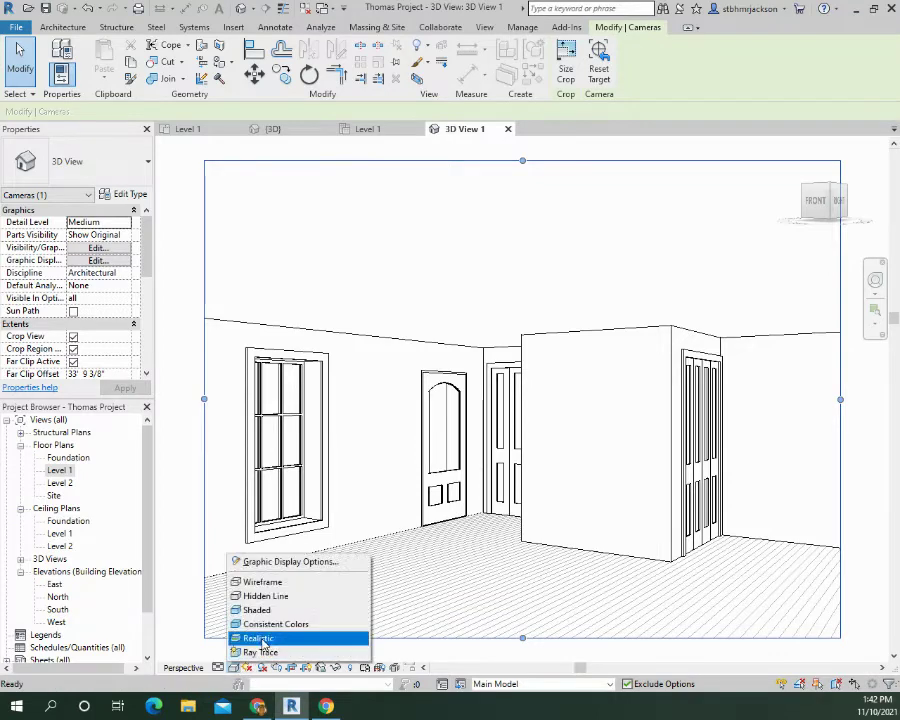
left_click(276, 612)
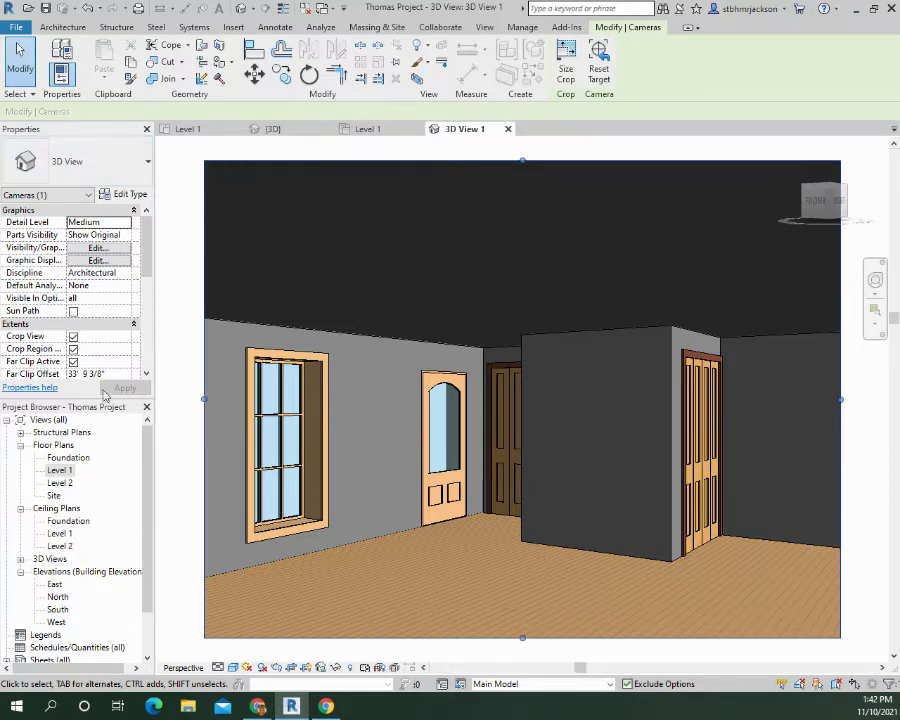
- Open the Level 1 ceiling plan, clear the camera selection, and expand the Systems Electrical panel
double_click(59, 534)
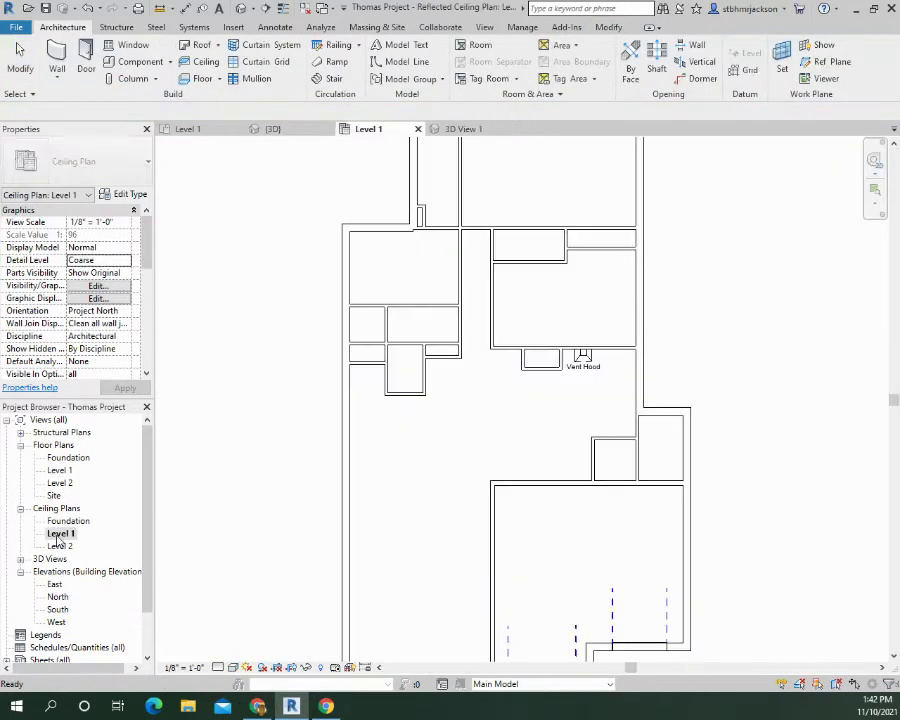
left_click(255, 236)
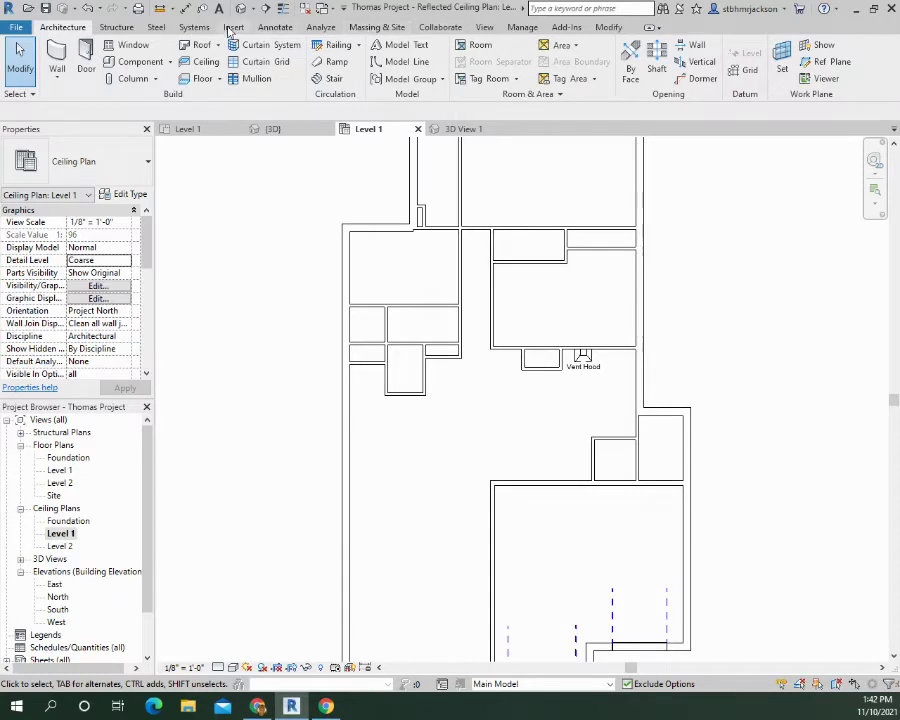
left_click(186, 29)
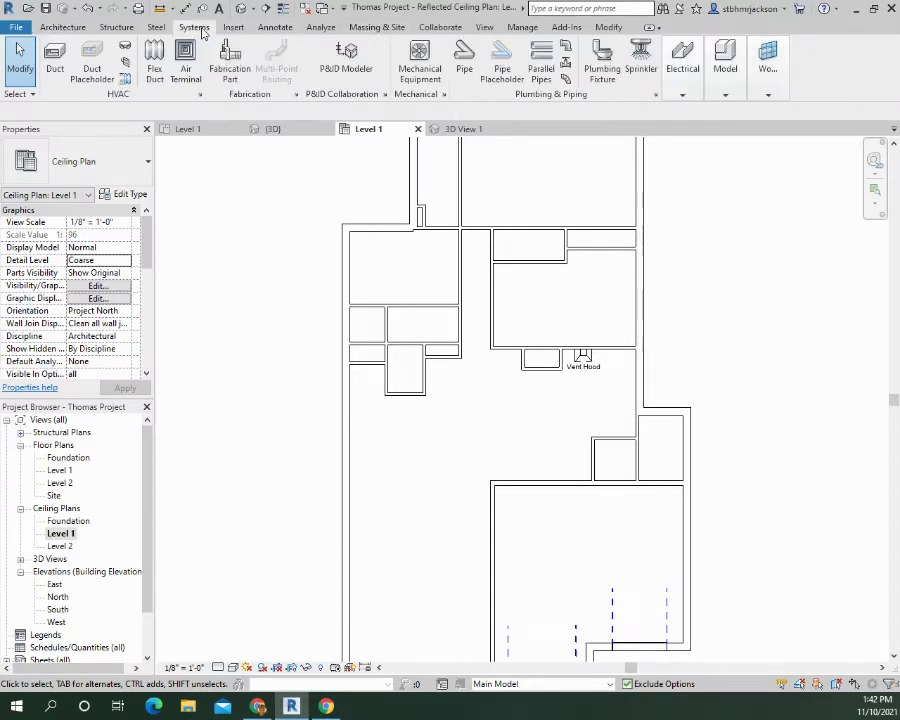
left_click(681, 97)
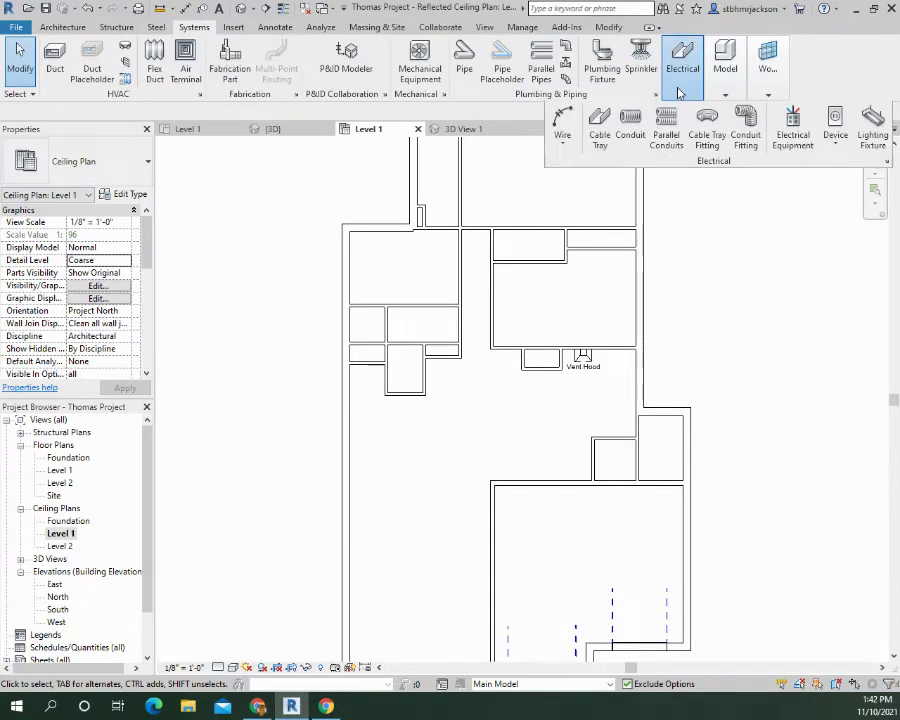
- Start the Lighting Fixture tool, agree to load a family, and go up to the main library folder
left_click(873, 128)
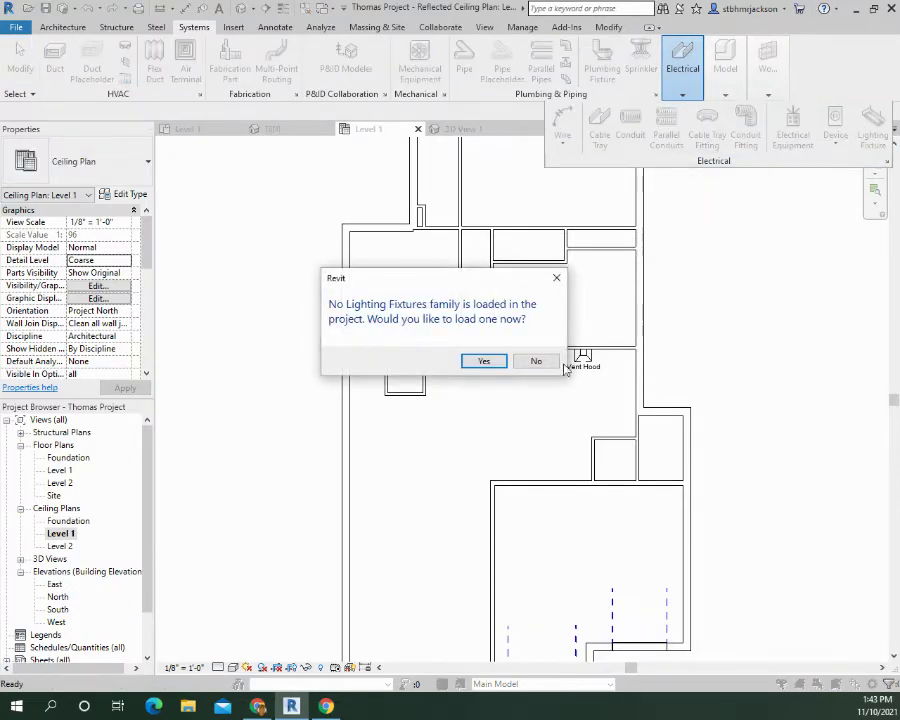
left_click(486, 361)
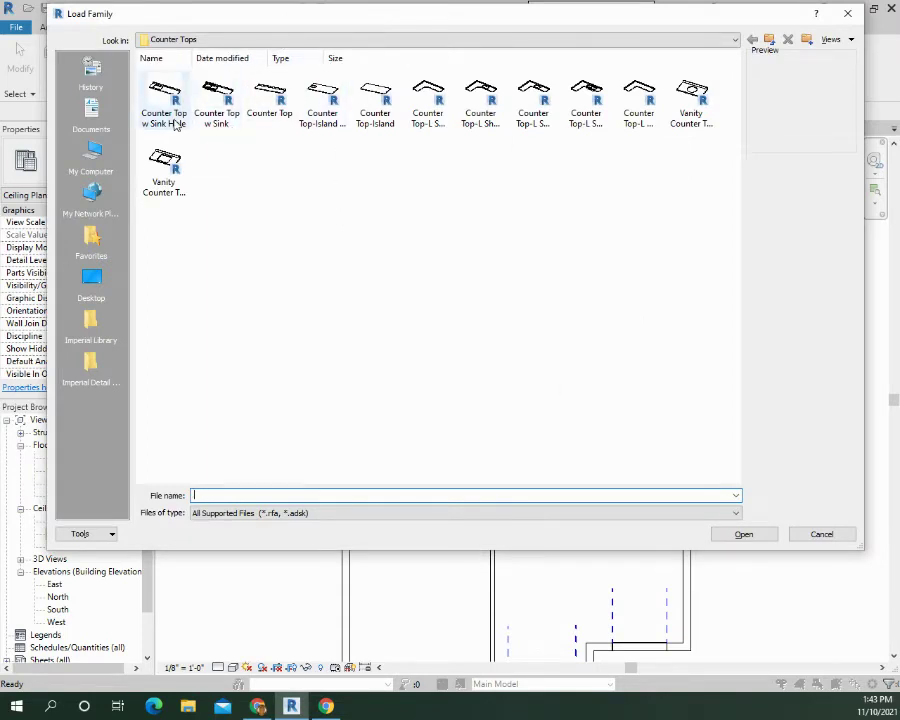
left_click(770, 40)
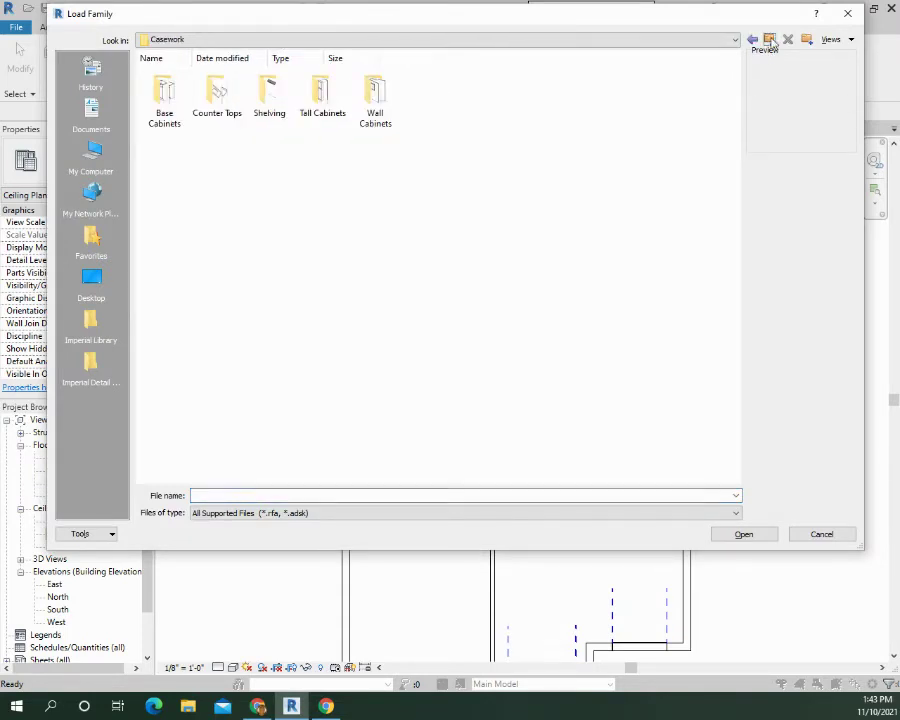
left_click(770, 40)
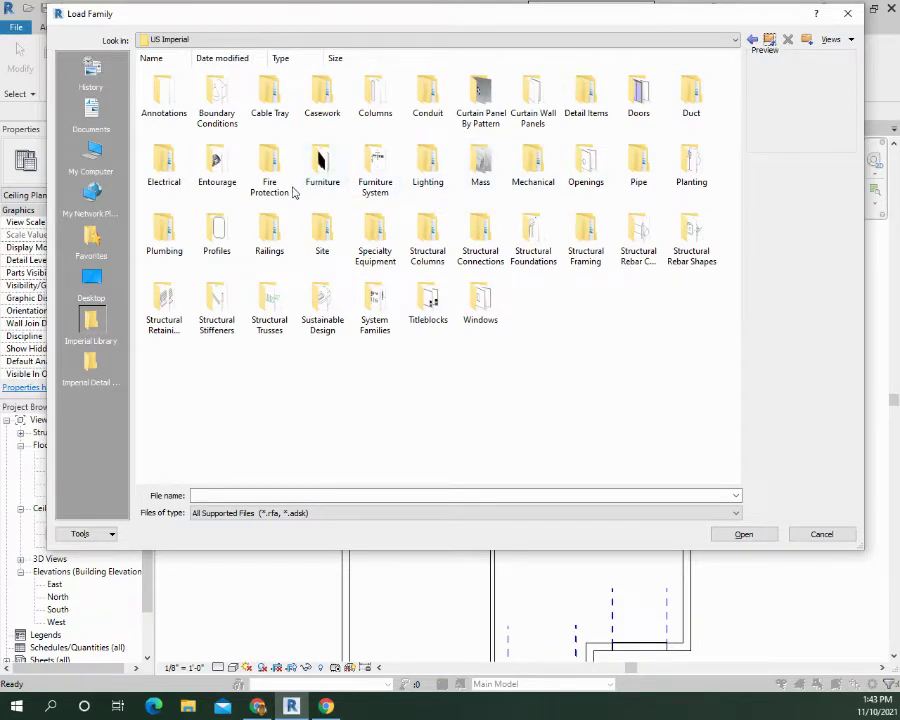
- Load the Downlight - Recessed Can family from Lighting > Architectural > Internal
double_click(422, 167)
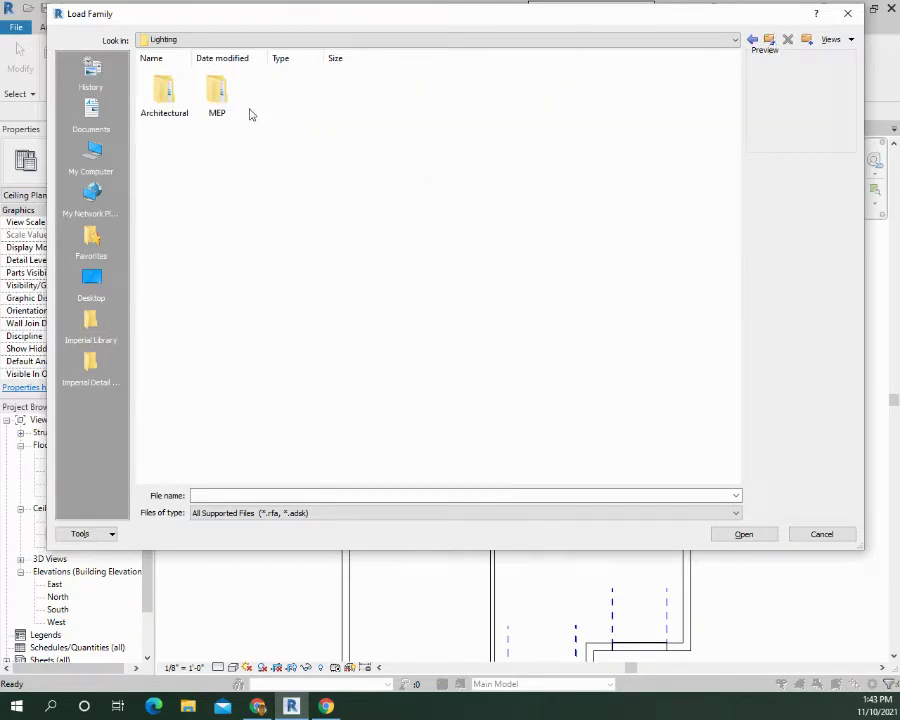
double_click(163, 95)
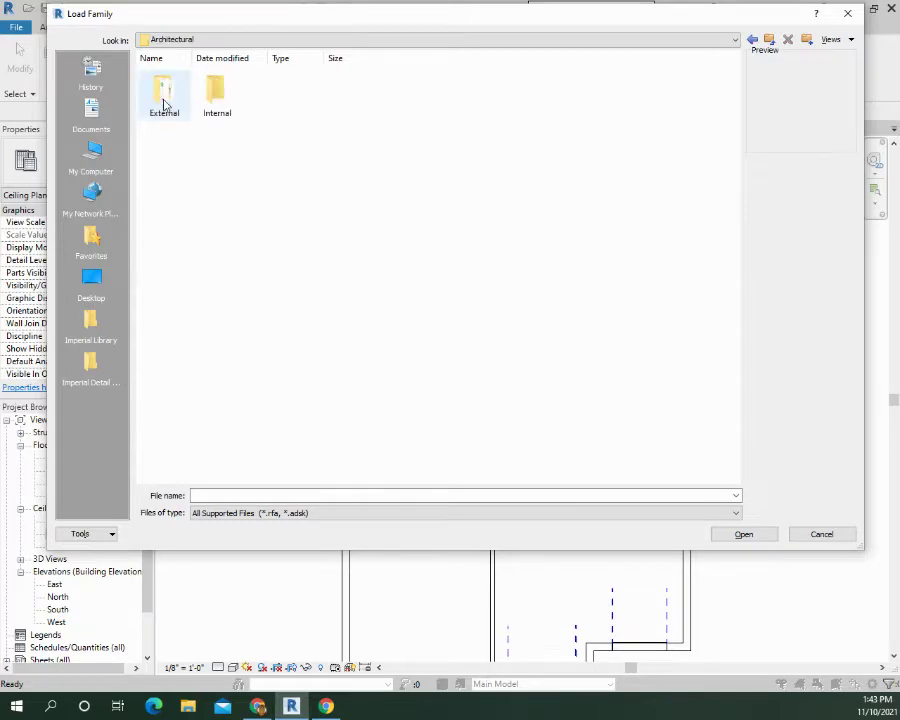
double_click(218, 92)
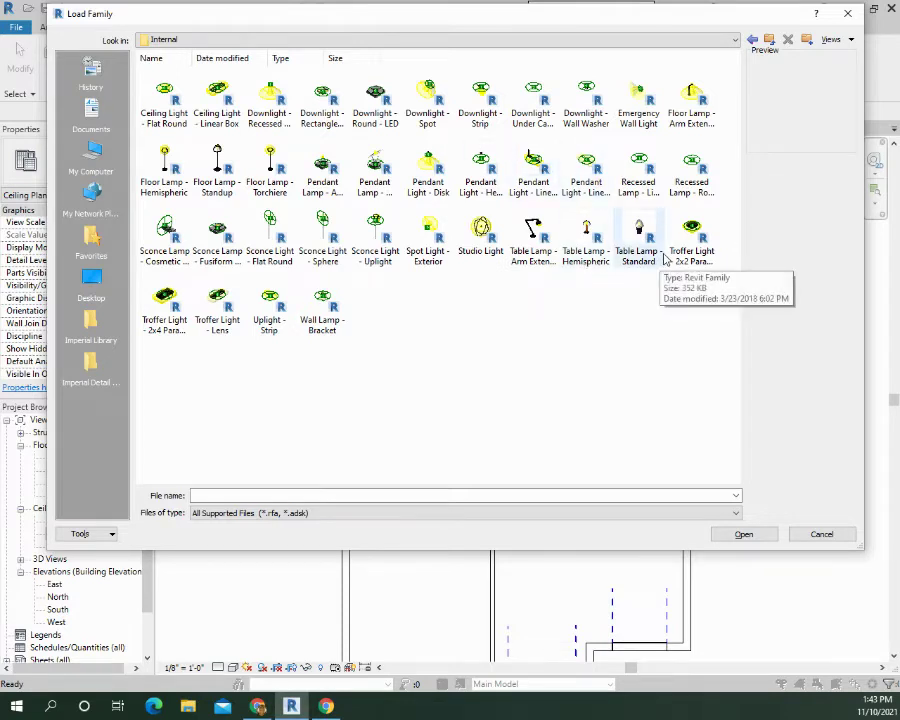
left_click(643, 168)
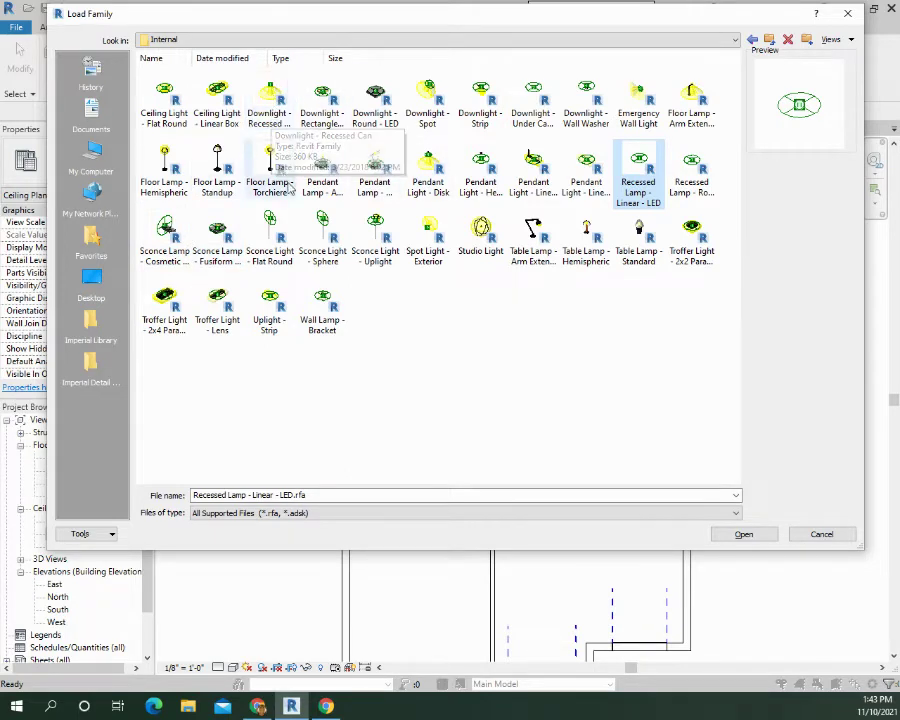
left_click(281, 95)
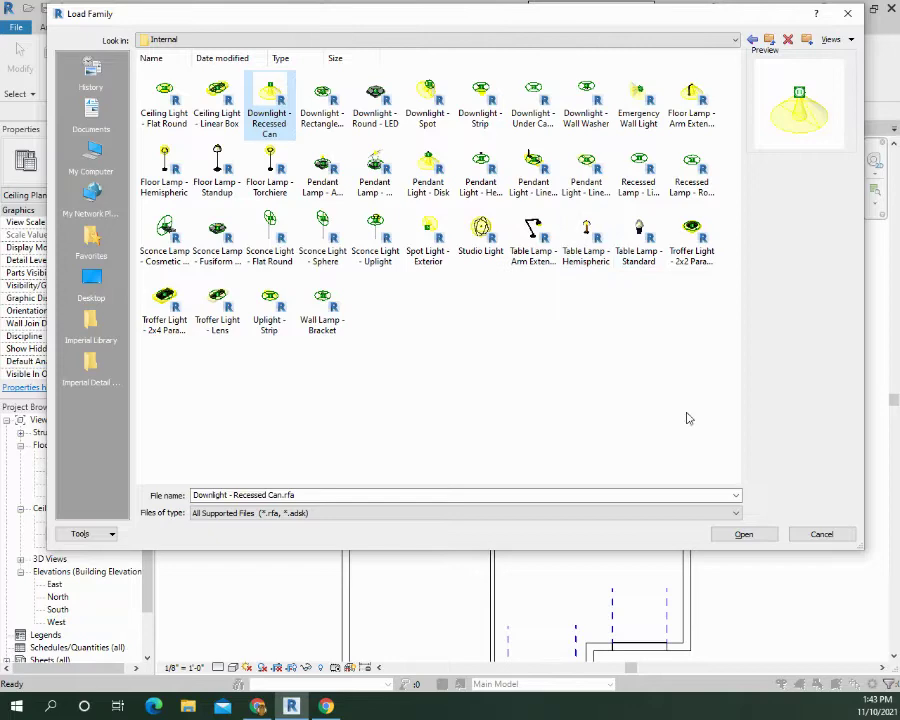
left_click(741, 535)
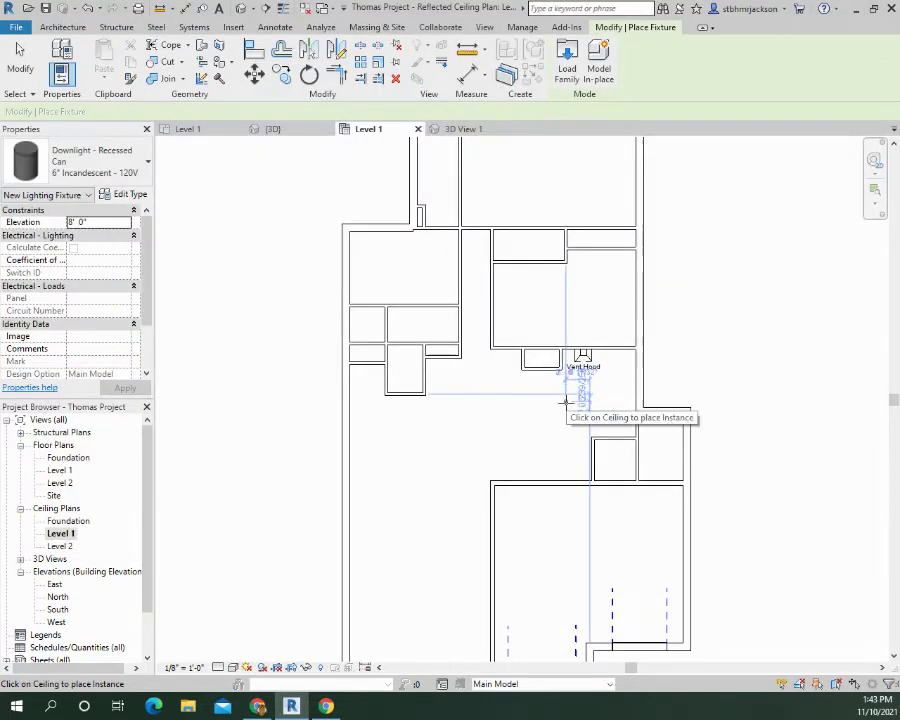
- Place six recessed can downlights in two rows of three below the kitchen Vent Hood
scroll(566, 401, "up", 4)
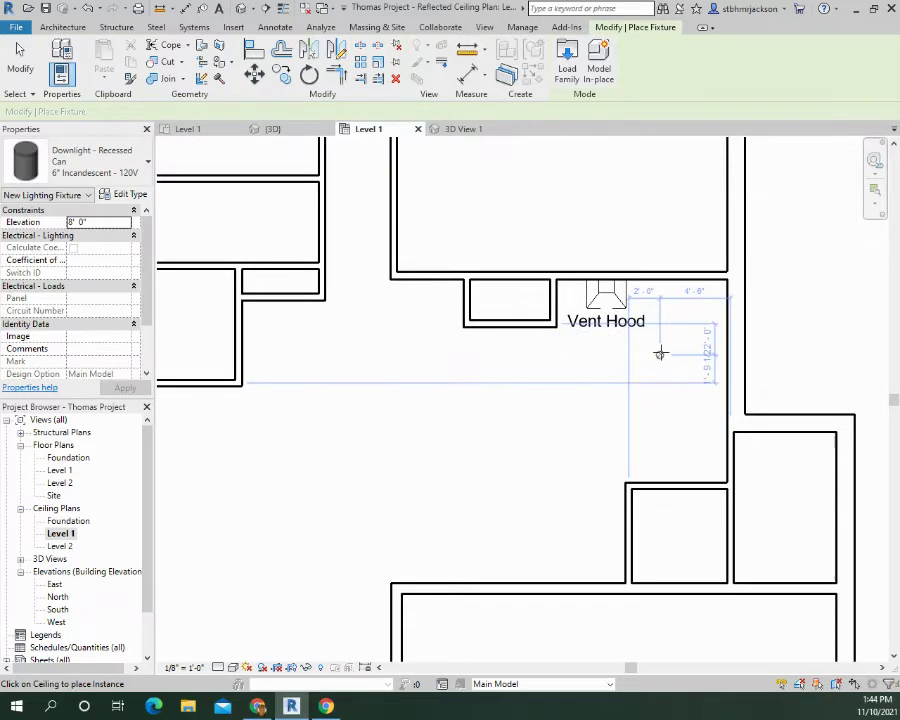
left_click(660, 356)
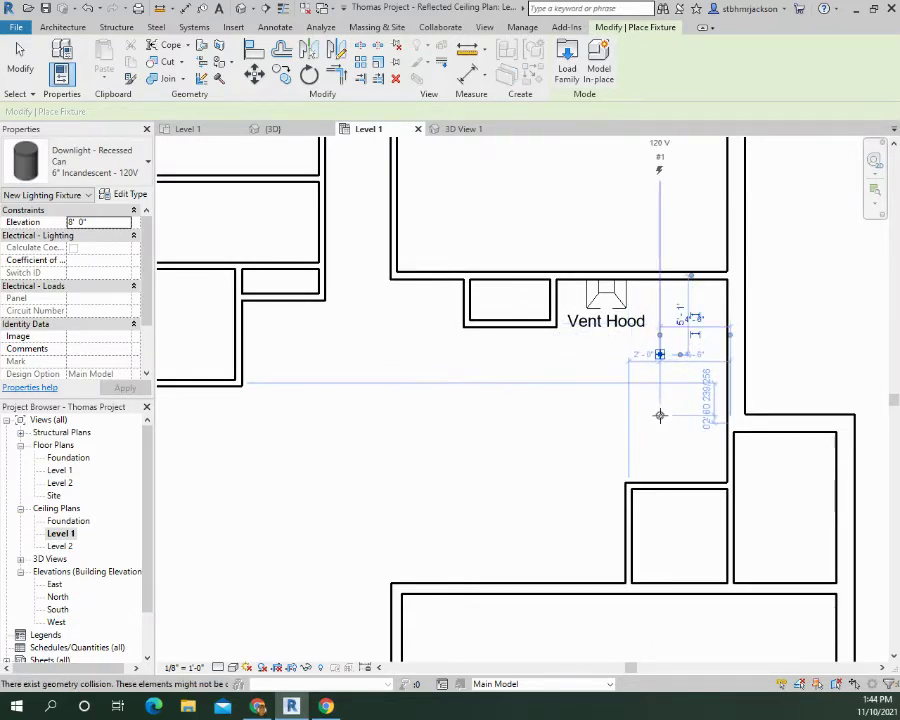
left_click(660, 428)
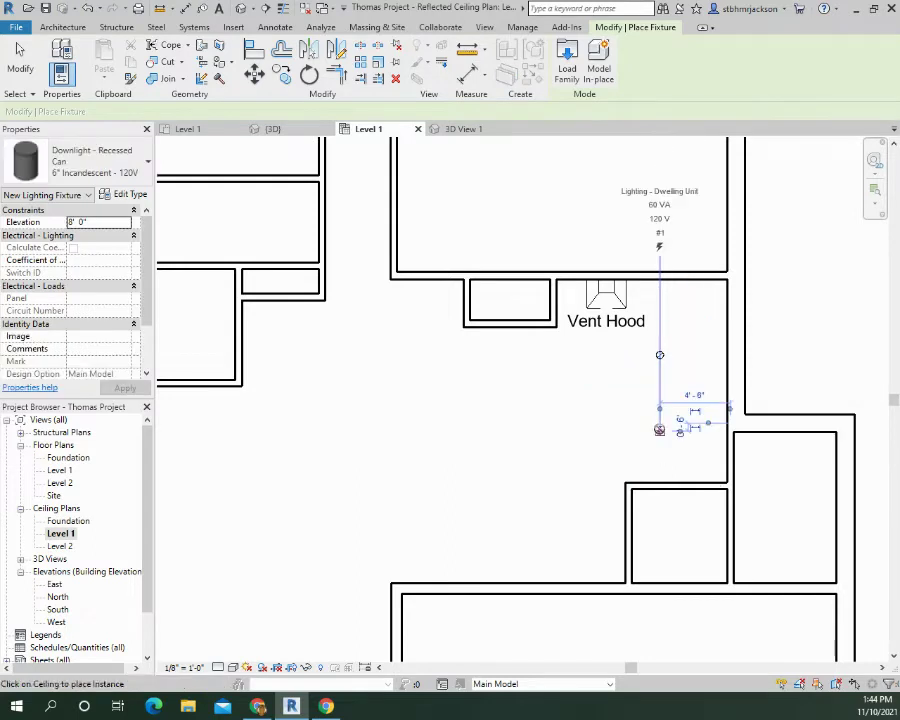
left_click(576, 430)
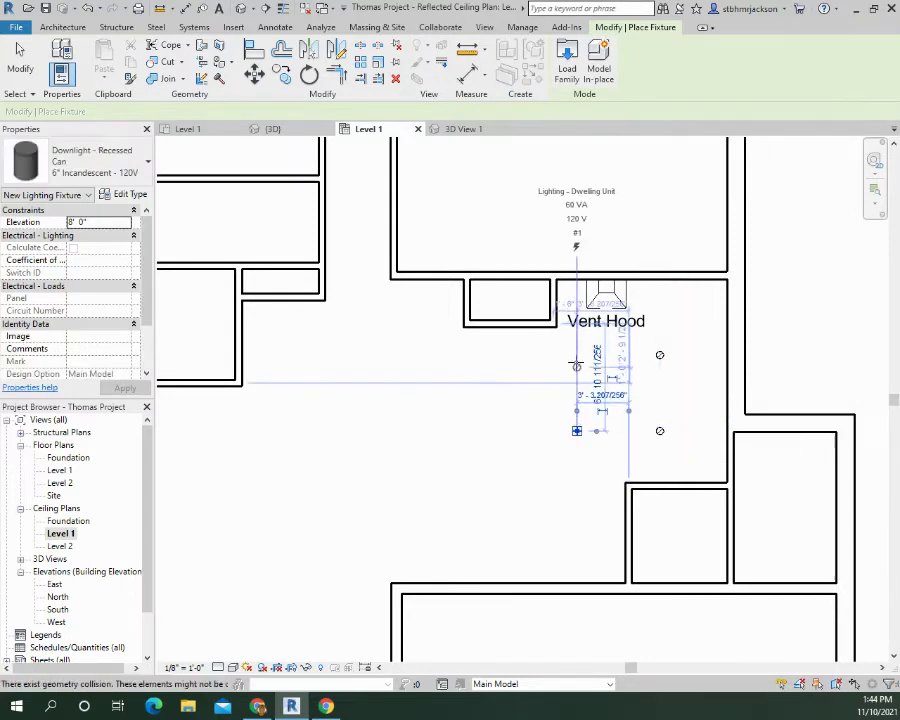
left_click(576, 358)
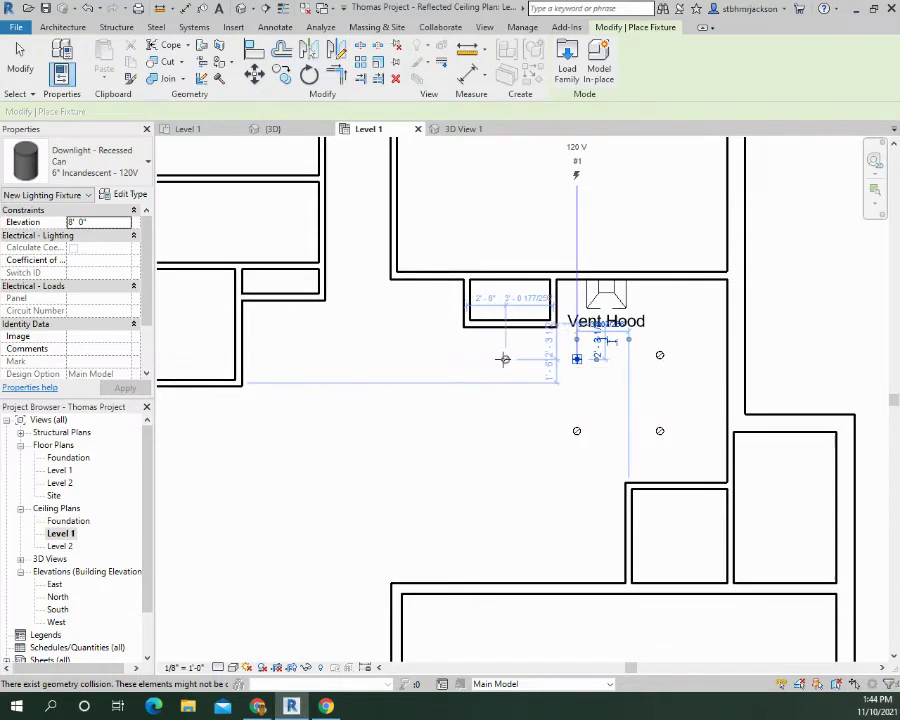
left_click(505, 358)
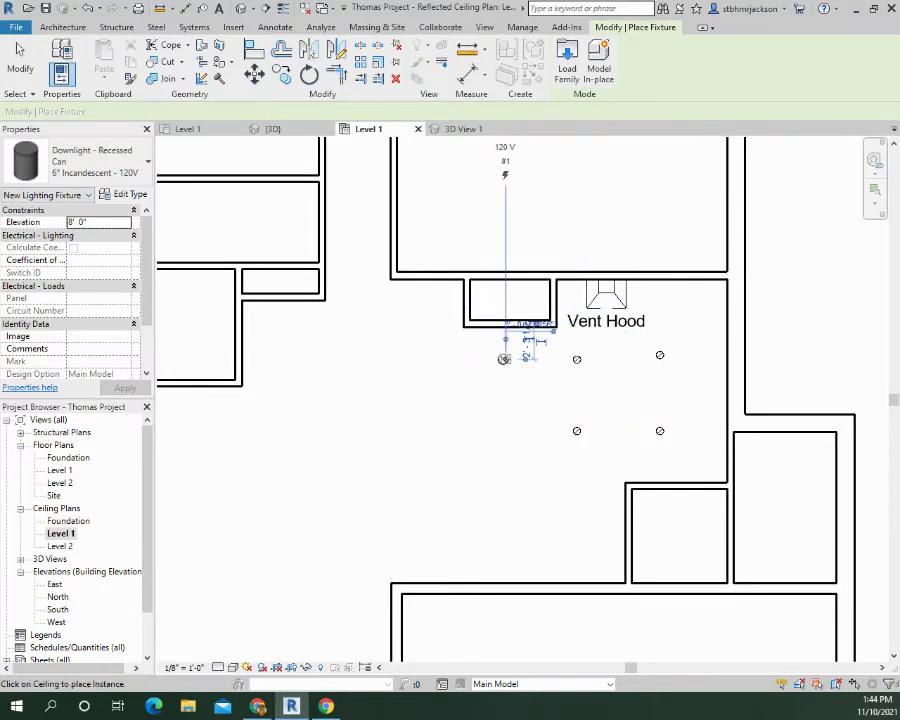
left_click(505, 432)
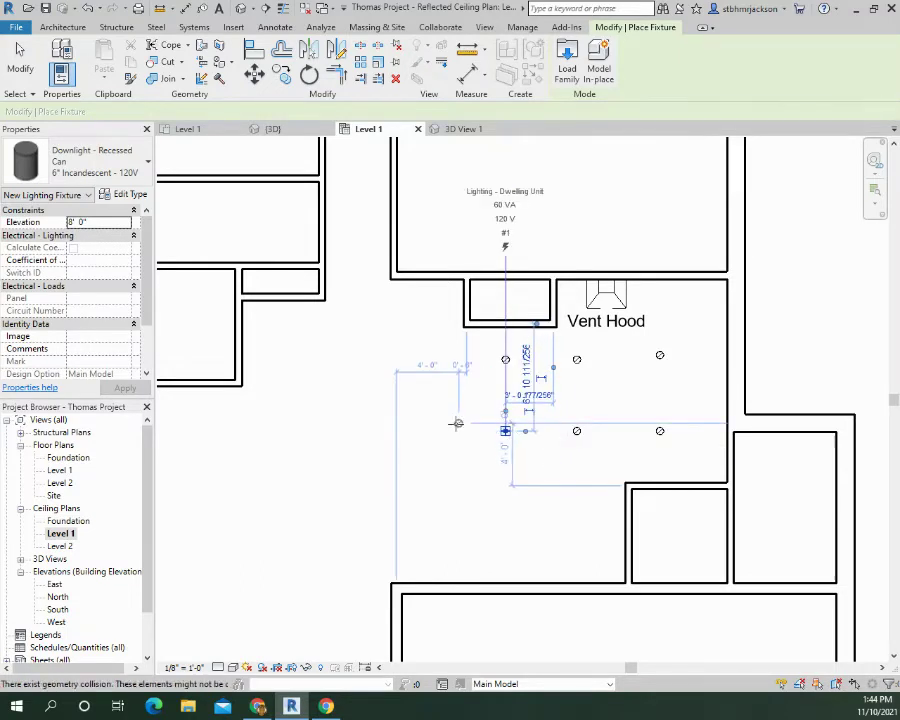
key("Escape")
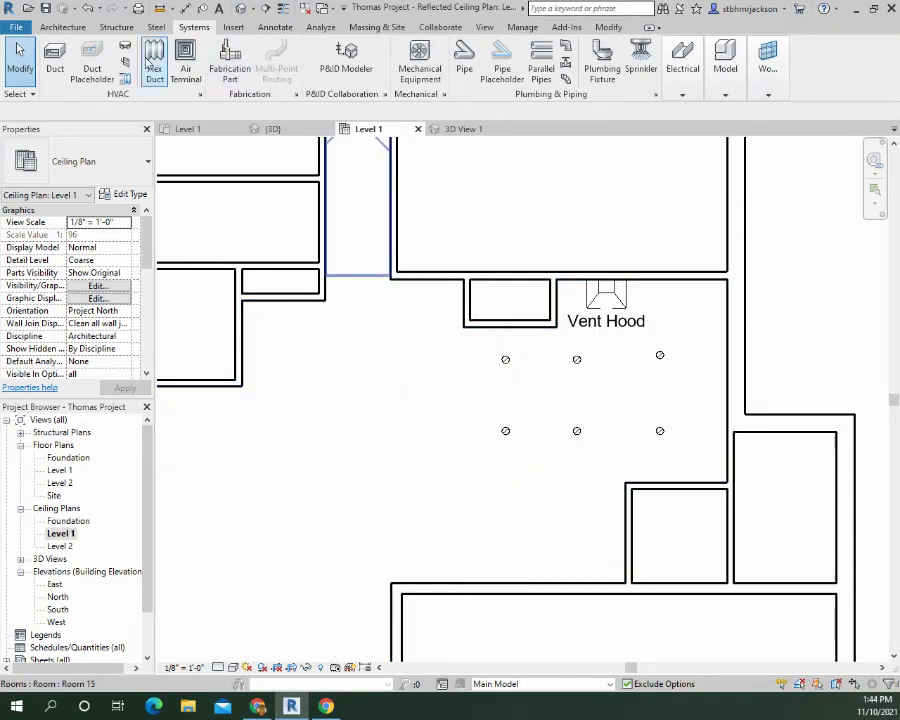
- Place three more Downlight - Recessed Can fixtures on the kitchen ceiling, including two toward the left
left_click(55, 27)
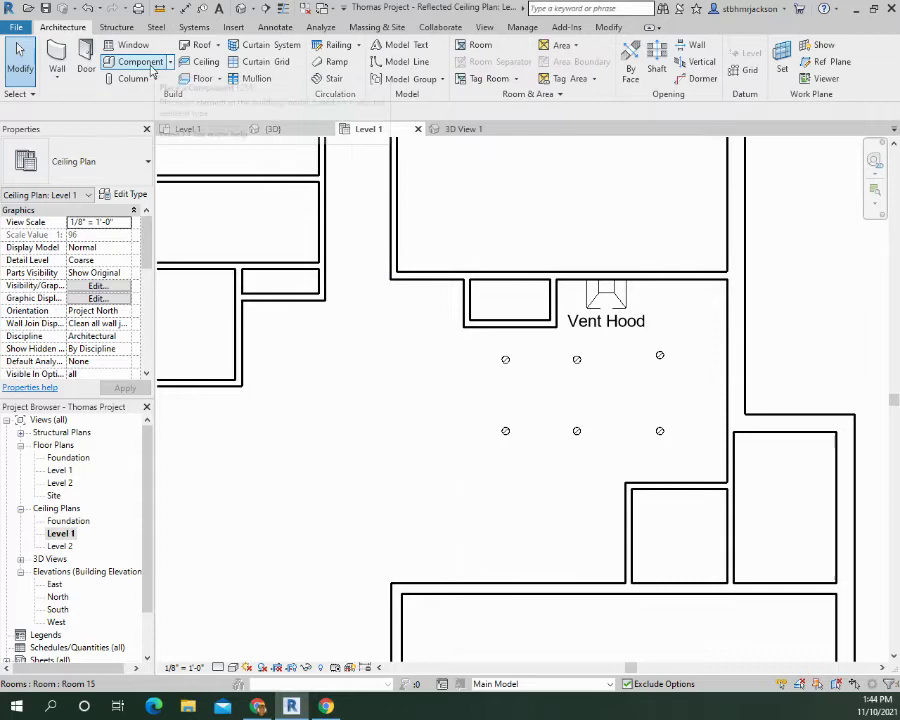
left_click(151, 68)
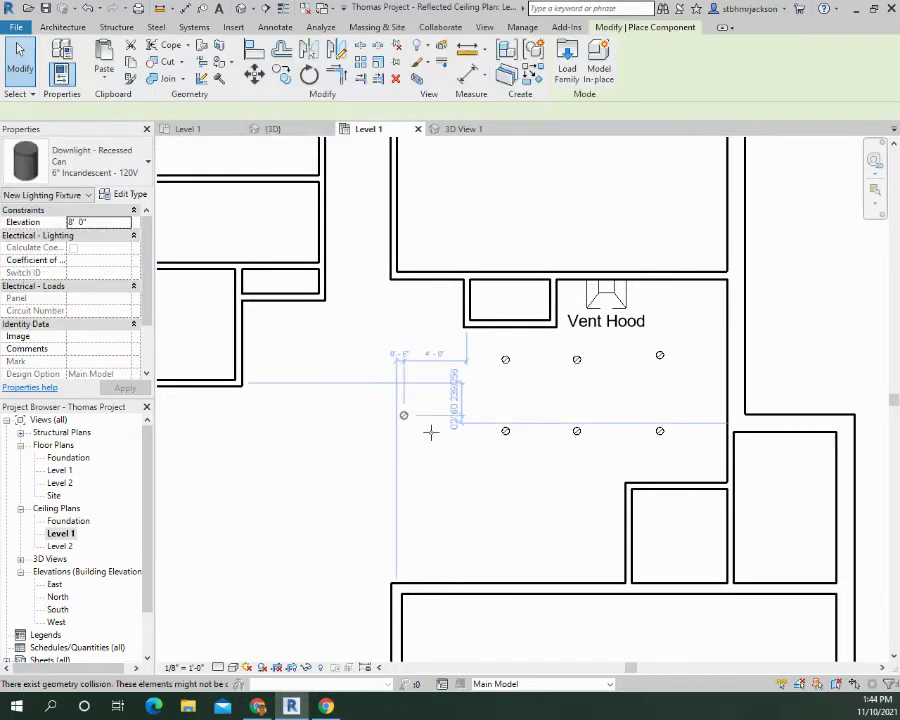
left_click(507, 500)
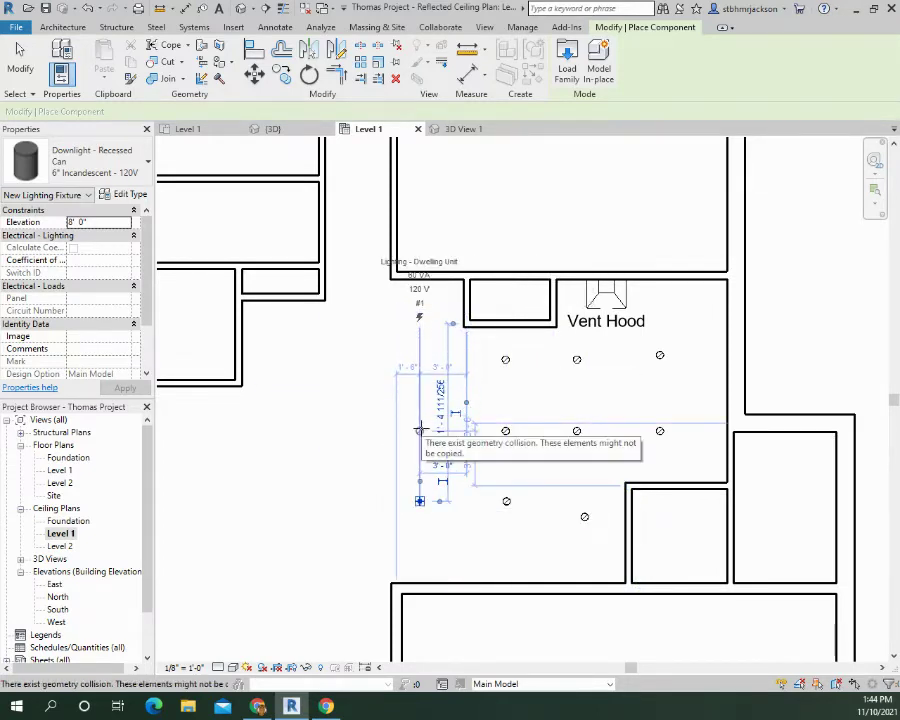
left_click(420, 430)
left_click(419, 358)
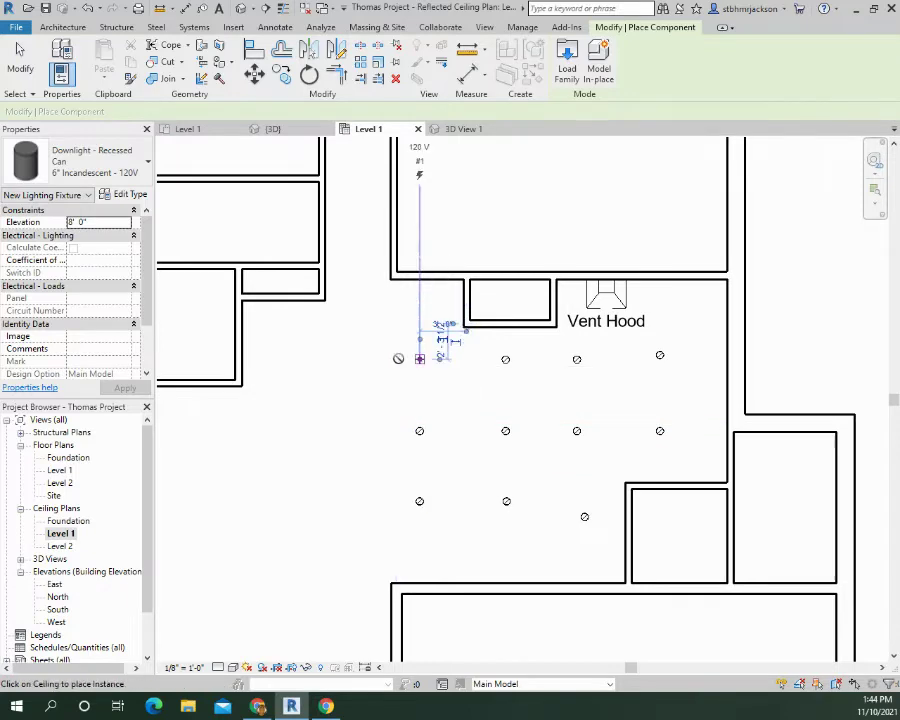
key("Escape")
key("Escape")
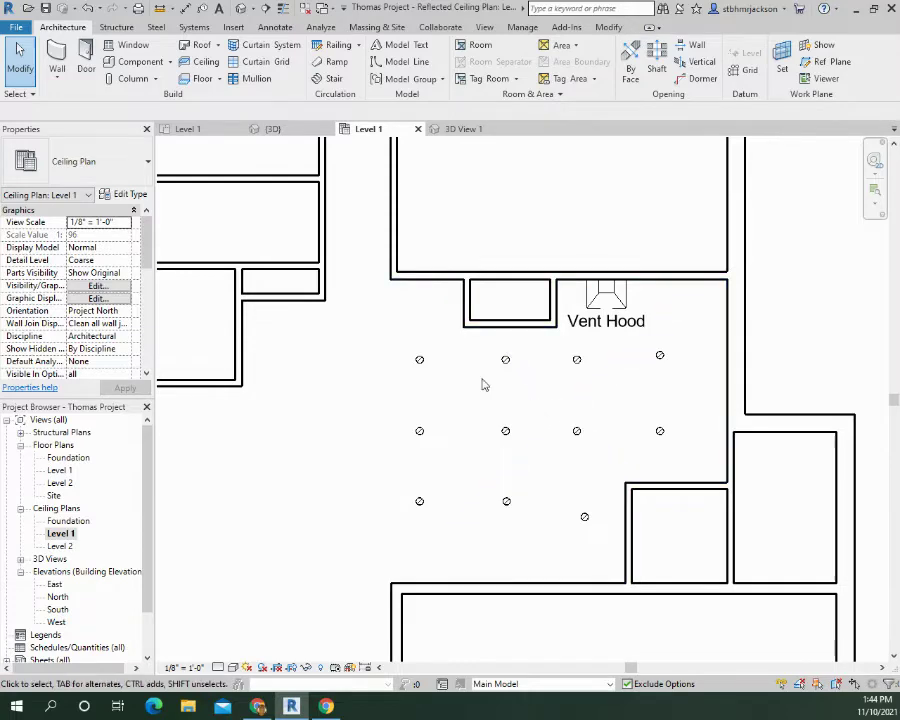
- From the Level 1 plan, place a camera in Dining aimed into the kitchen, creating 3D View 2
left_click(61, 473)
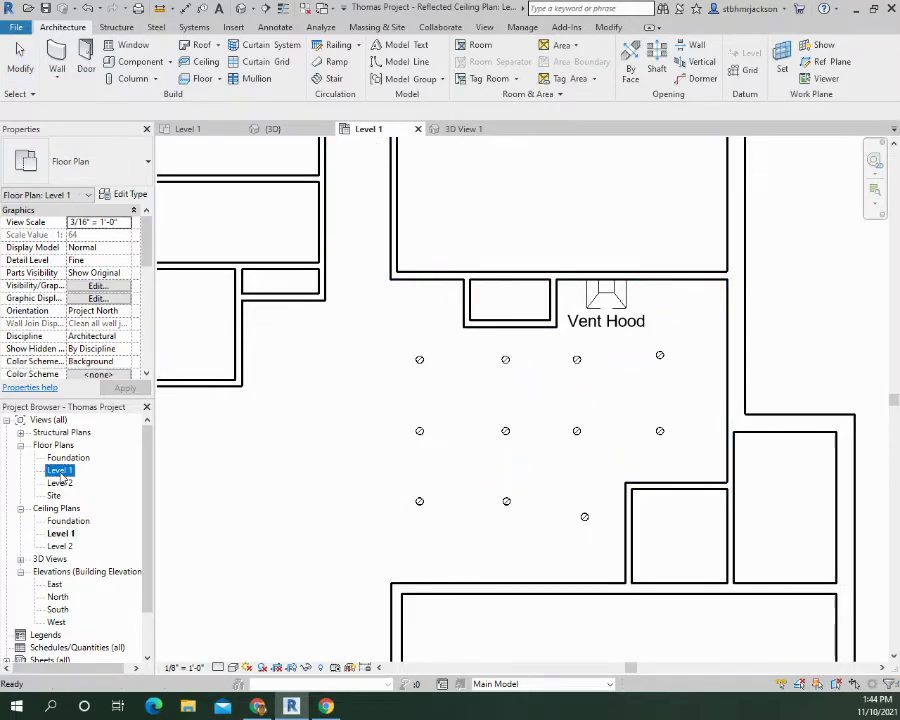
double_click(61, 471)
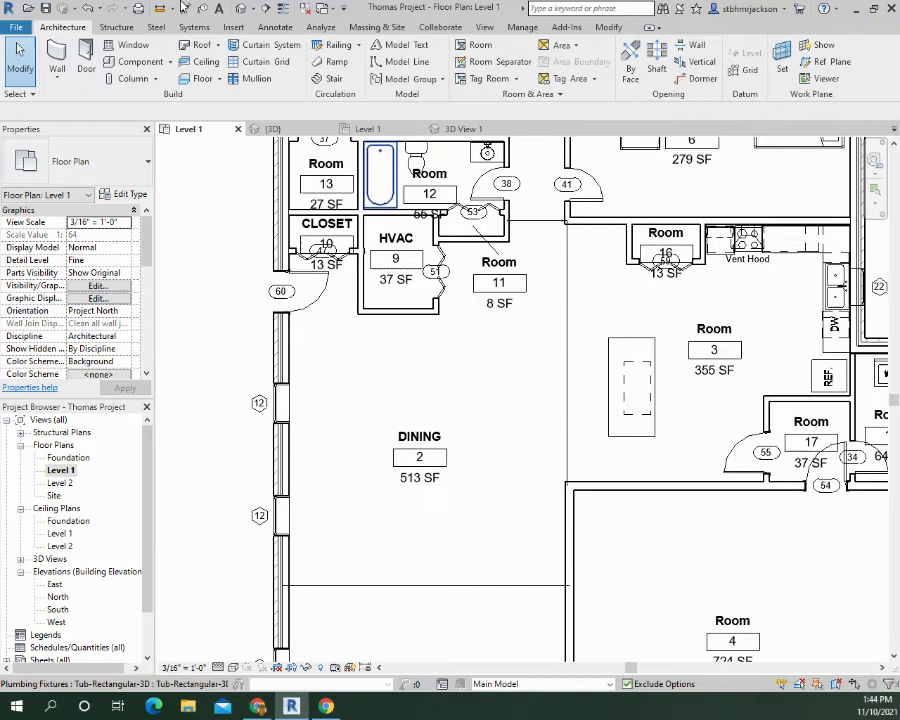
left_click(255, 10)
left_click(262, 27)
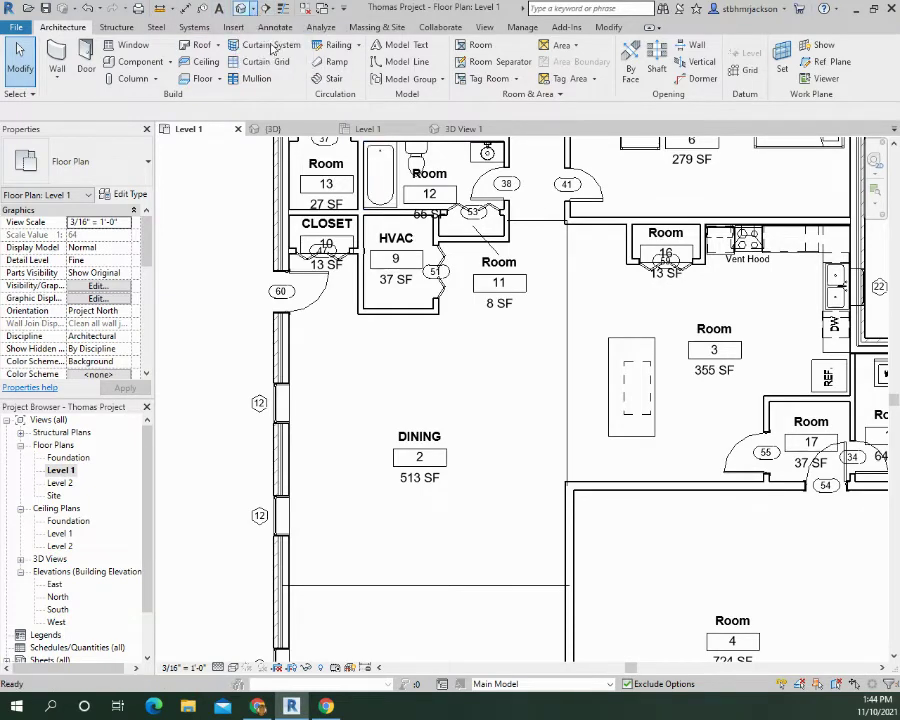
left_click(457, 420)
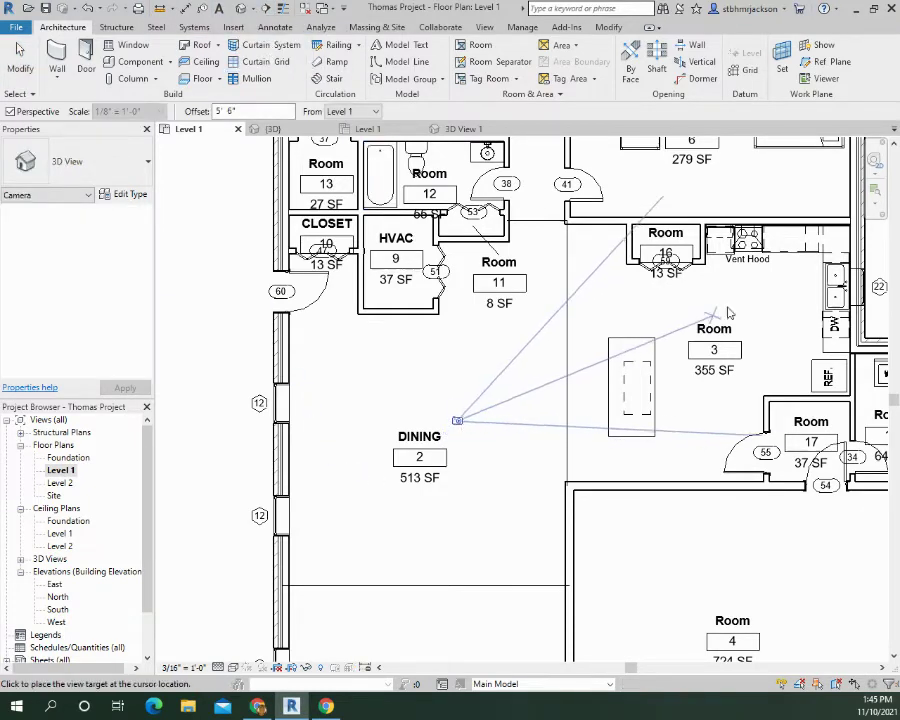
left_click(829, 257)
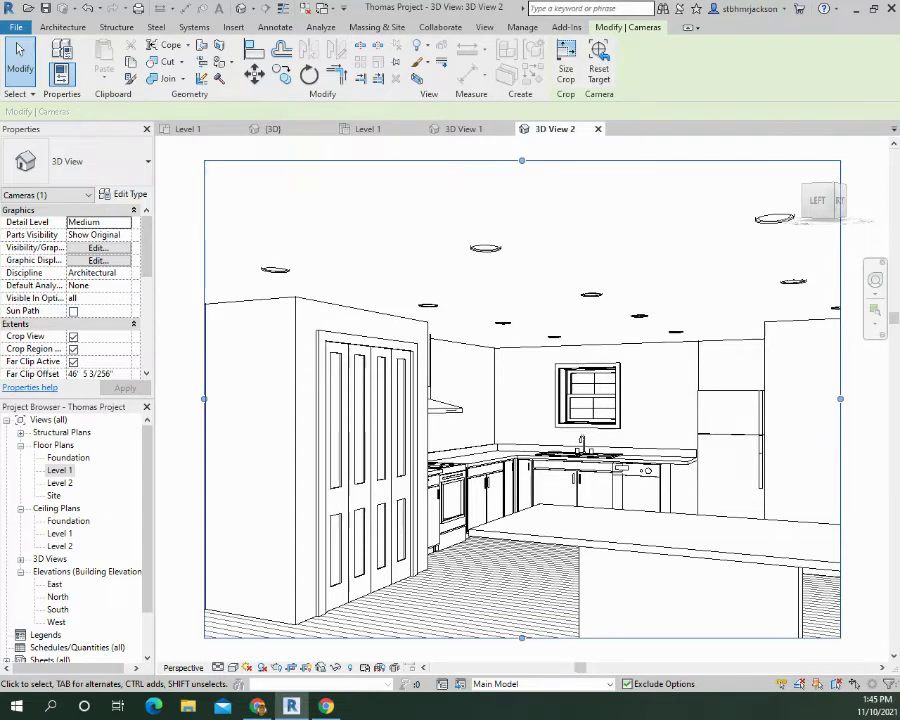
- Switch 3D View 2 to the Realistic visual style to show colours and material textures
left_click(232, 668)
left_click(260, 652)
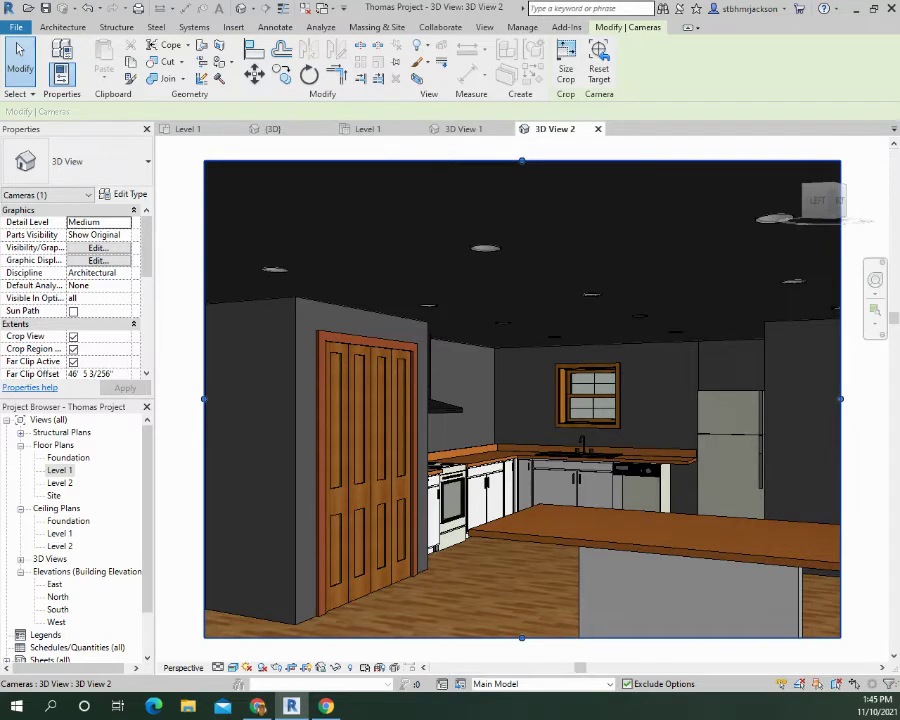
left_click(246, 670)
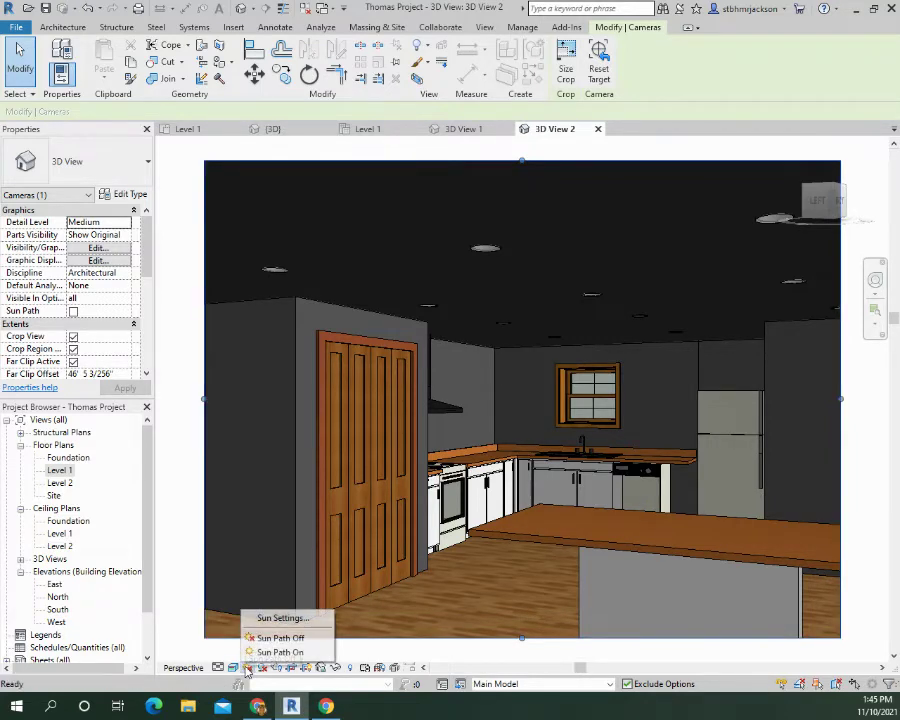
key("Escape")
left_click(234, 668)
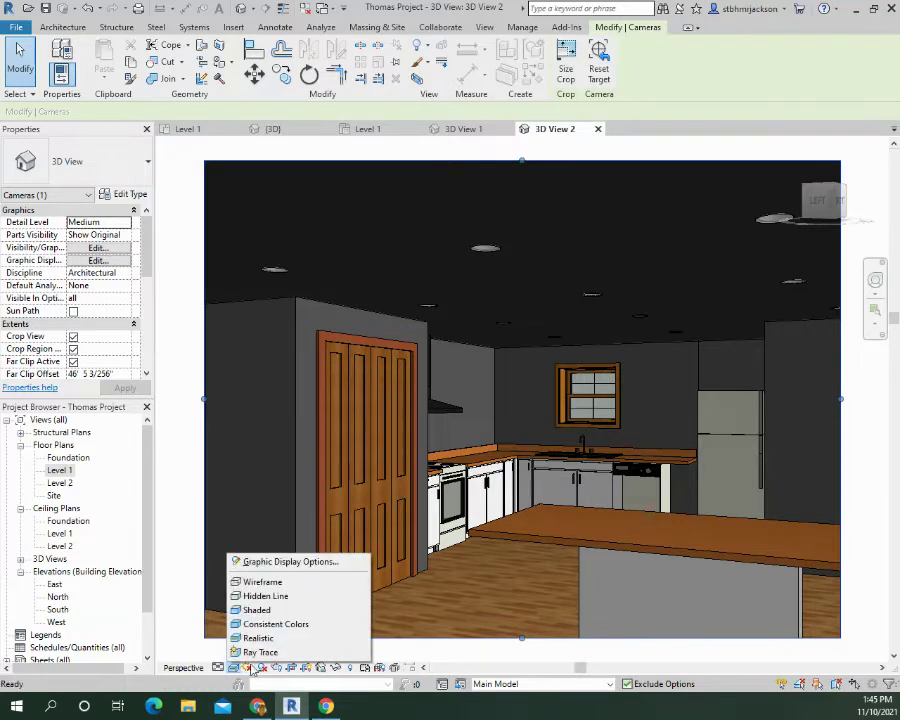
left_click(255, 646)
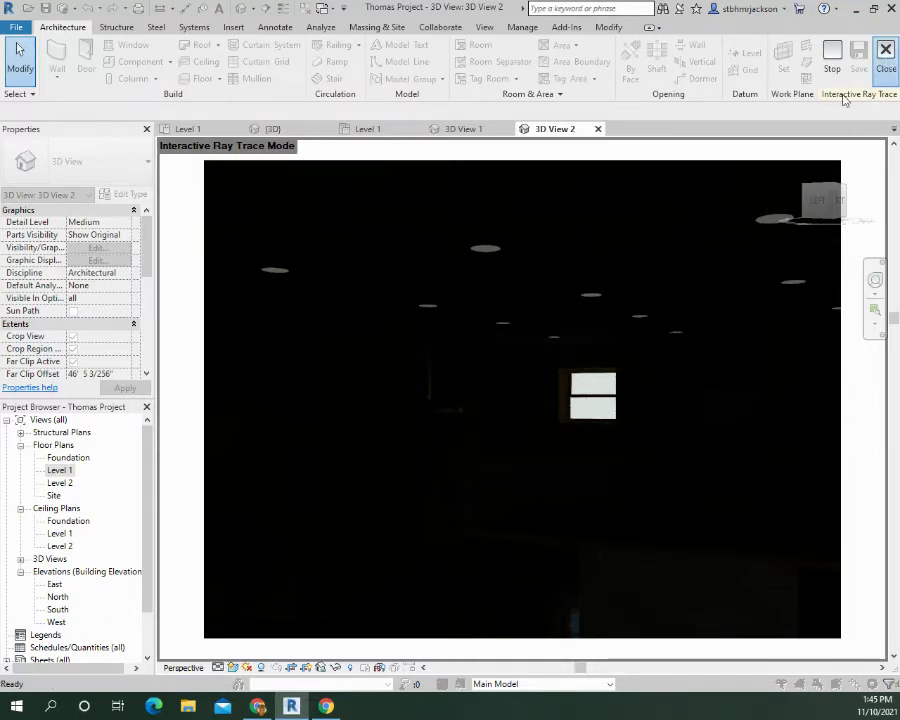
left_click(885, 55)
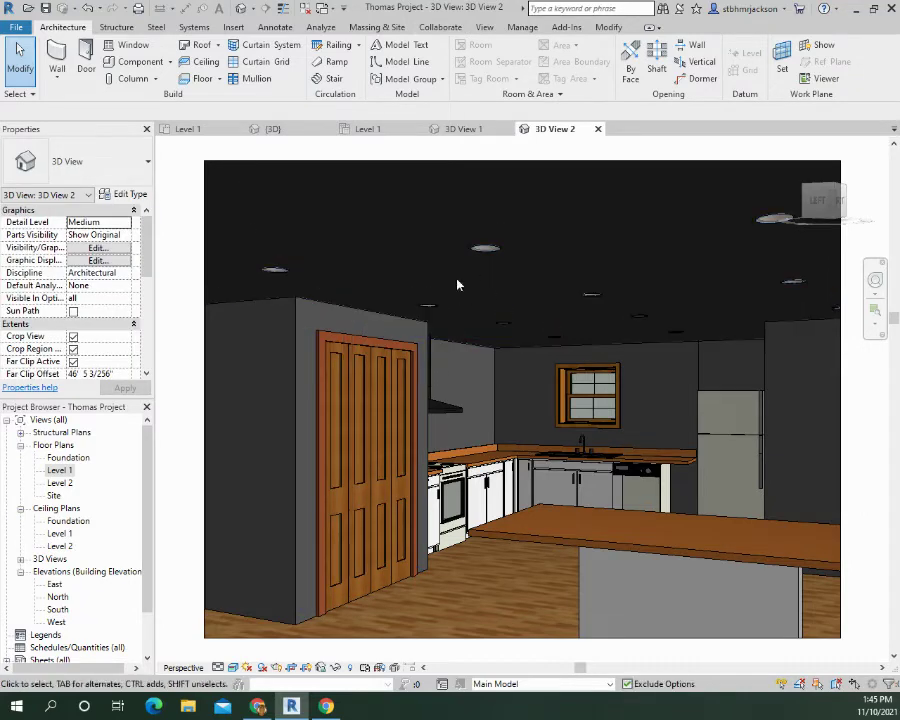
- Select the kitchen island group and the floor, then clear the selection
left_click(546, 529)
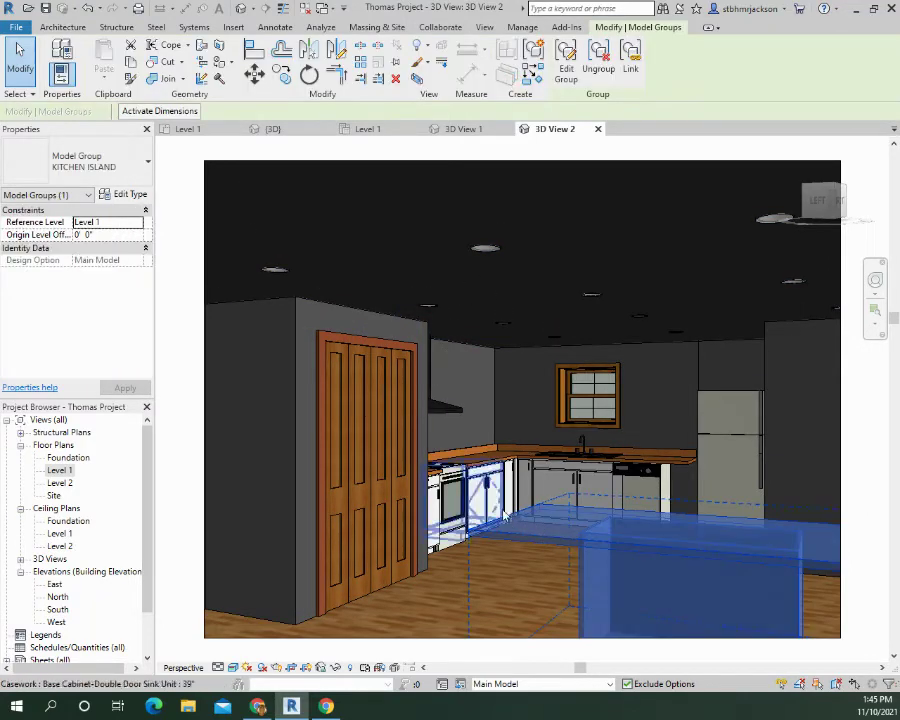
left_click(475, 598)
key("Escape")
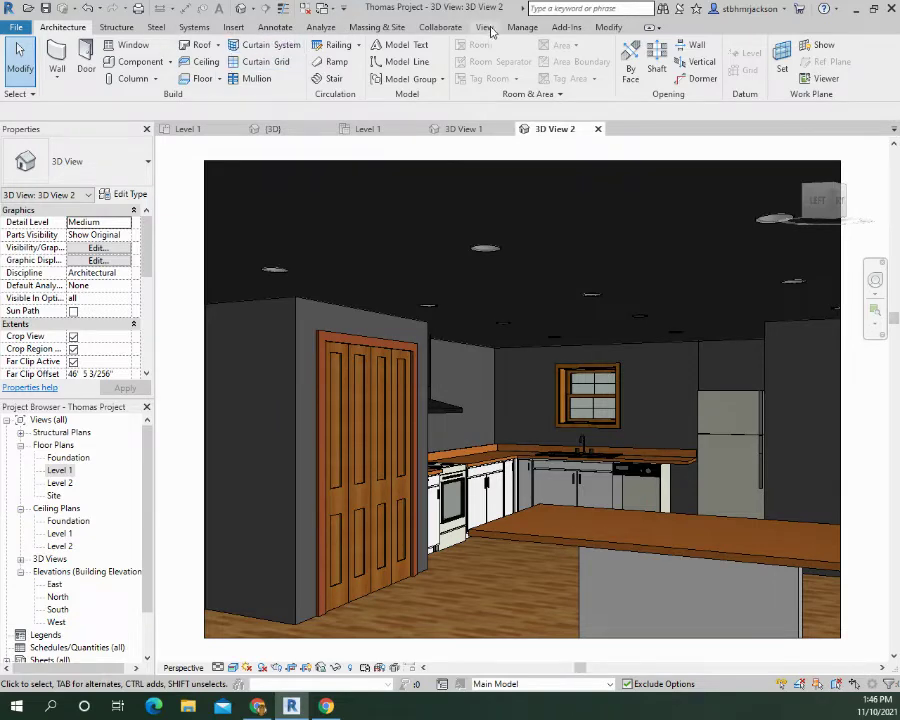
- Set rendering to Medium quality with Interior: Sun and Artificial lighting and start the render
left_click(489, 29)
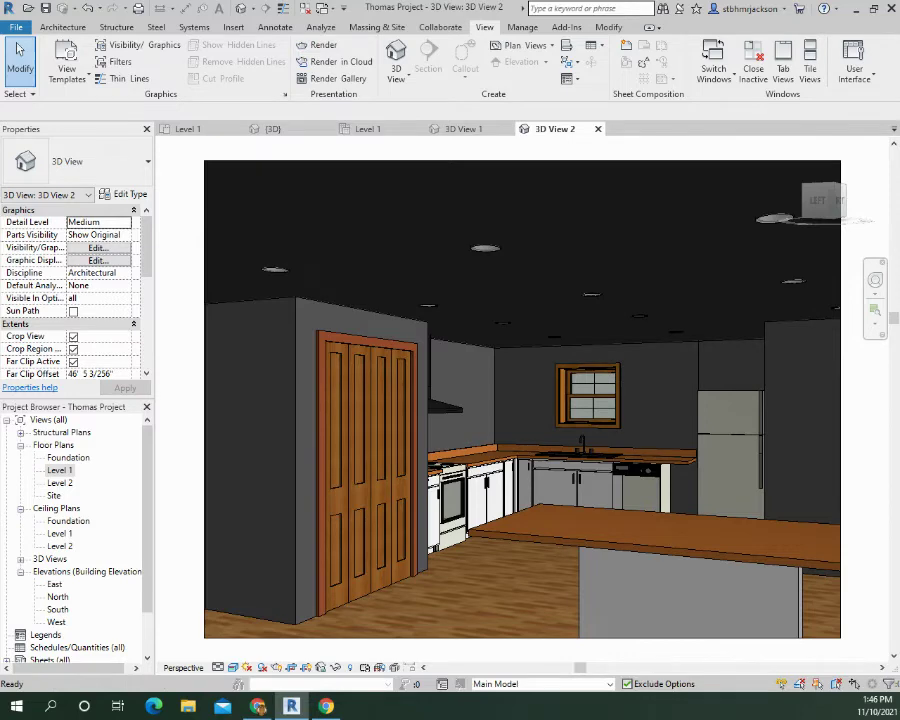
left_click_drag(490, 184, 501, 124)
left_click(510, 175)
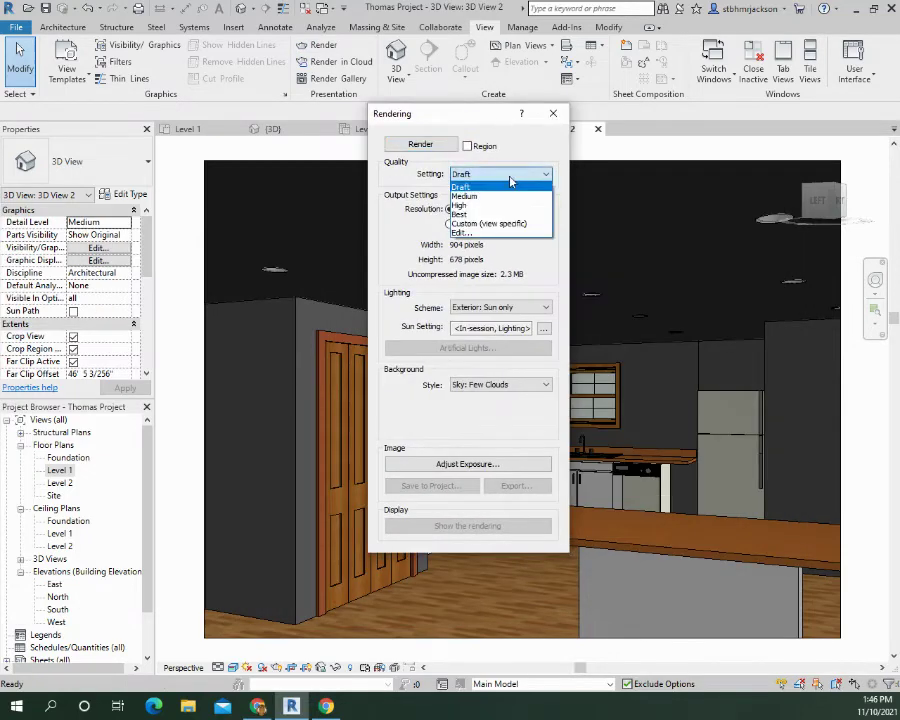
left_click(480, 196)
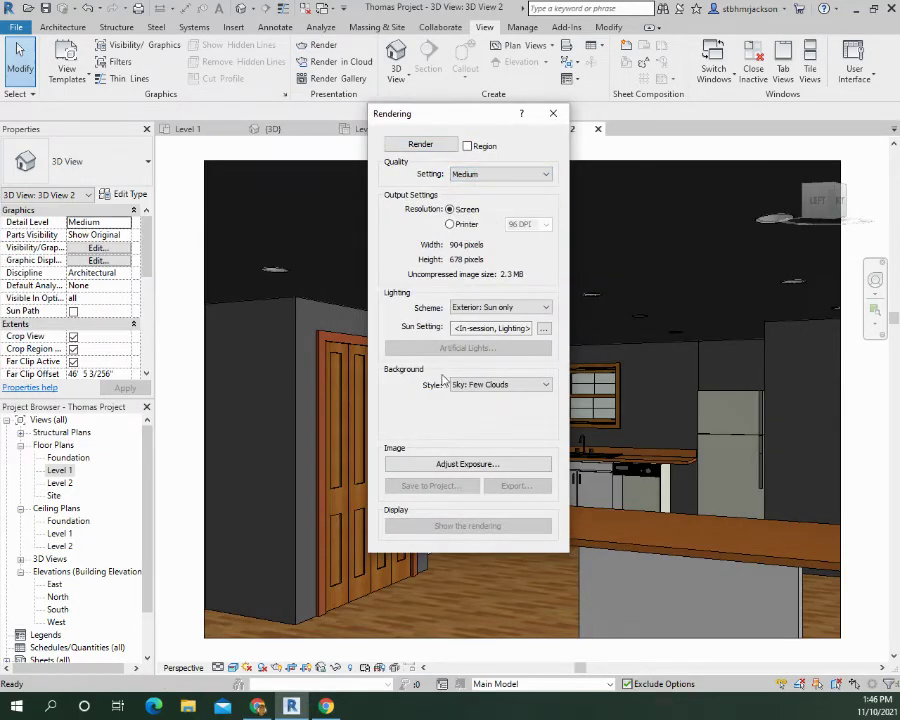
left_click(505, 307)
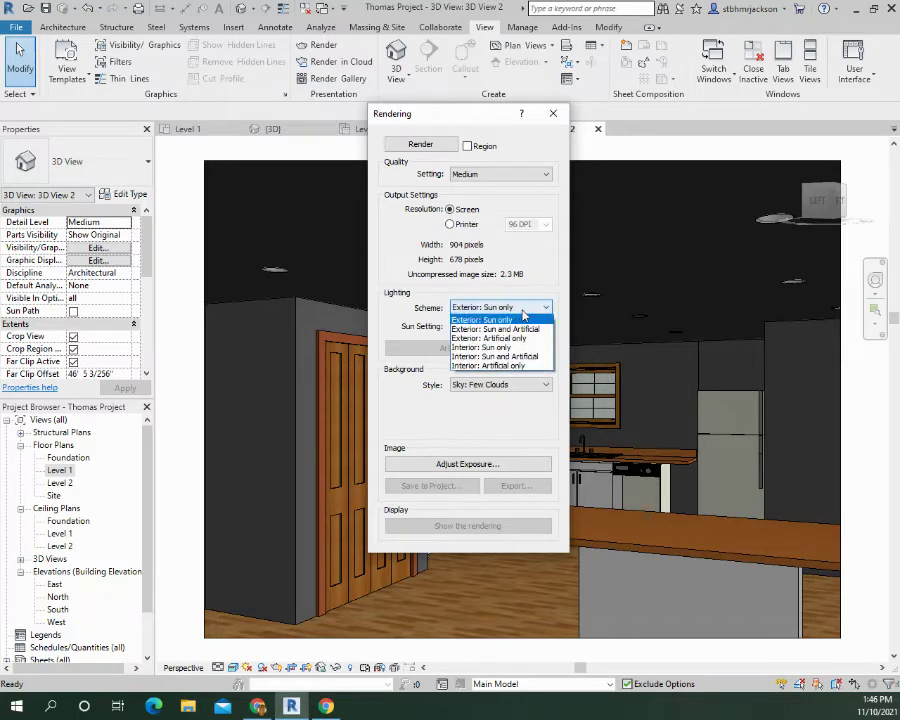
left_click(505, 356)
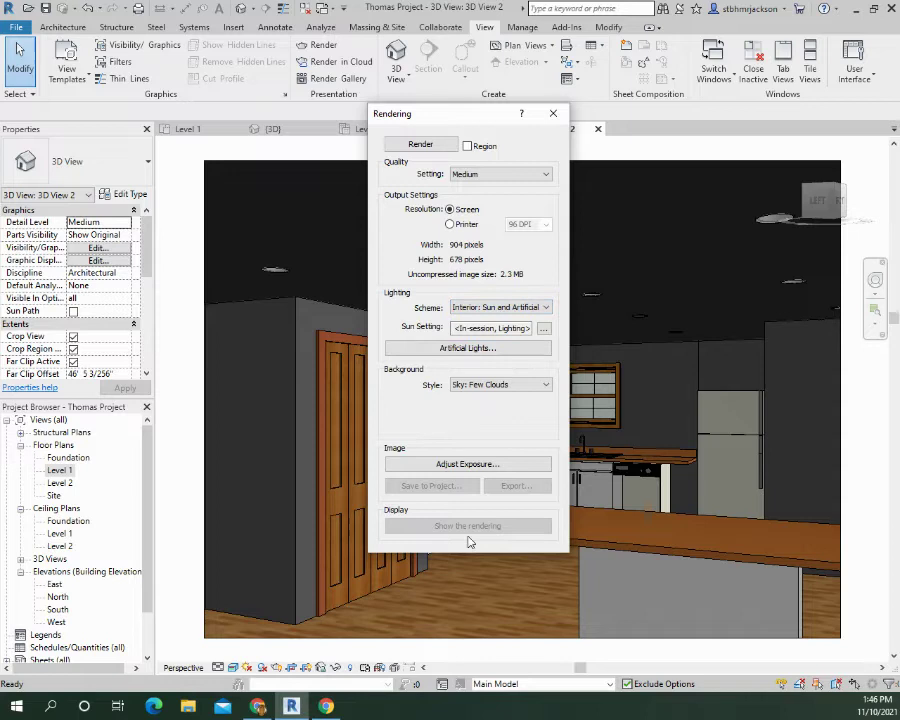
left_click(420, 145)
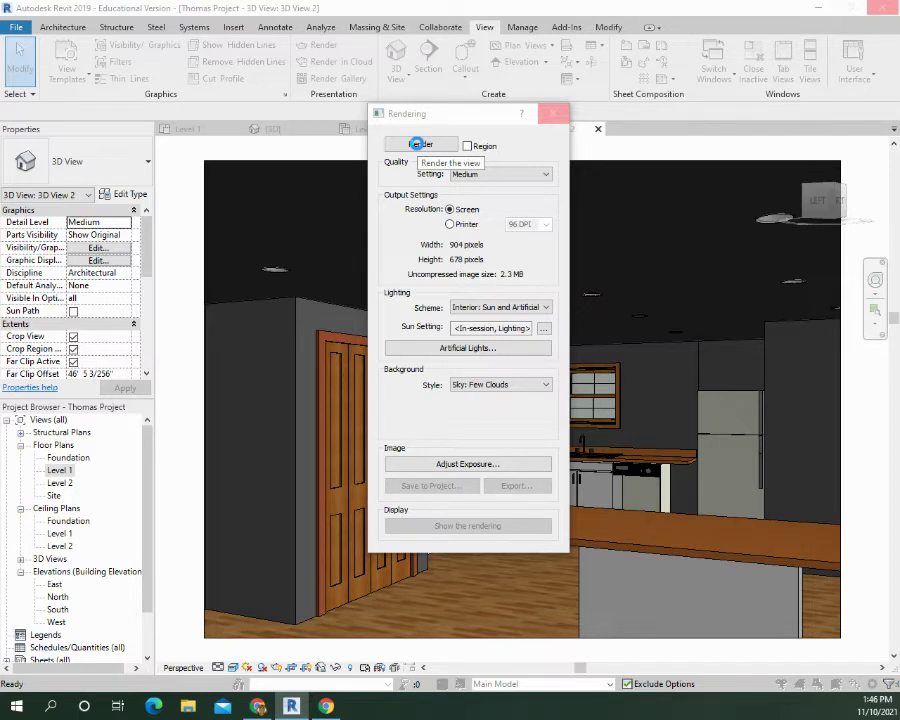
- Run the kitchen render and move the progress and settings windows aside to see the result
left_click(418, 145)
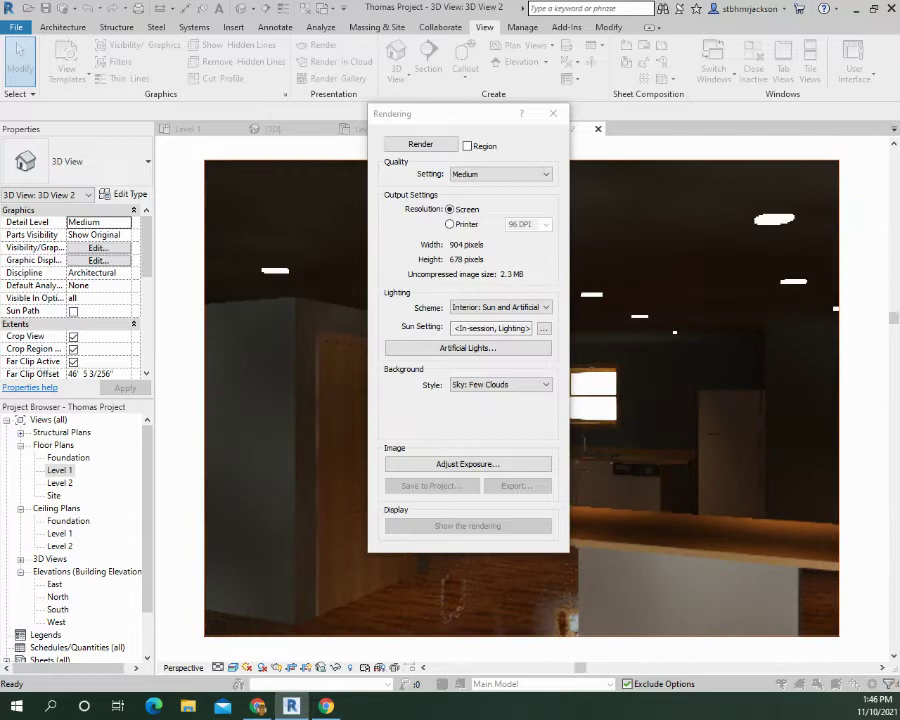
left_click_drag(36, 80, 186, 56)
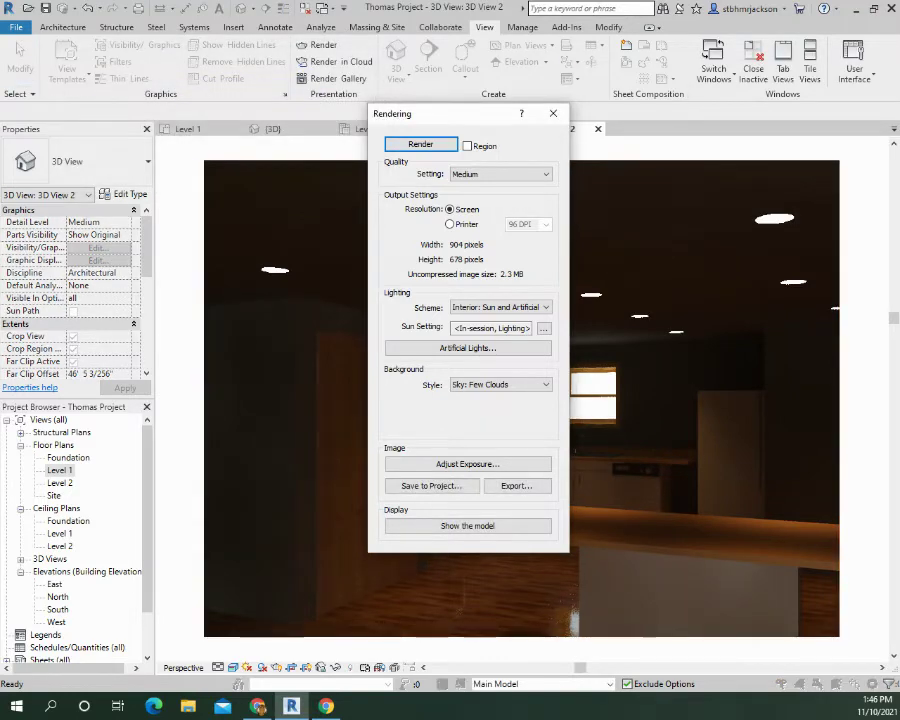
left_click_drag(432, 118, 290, 131)
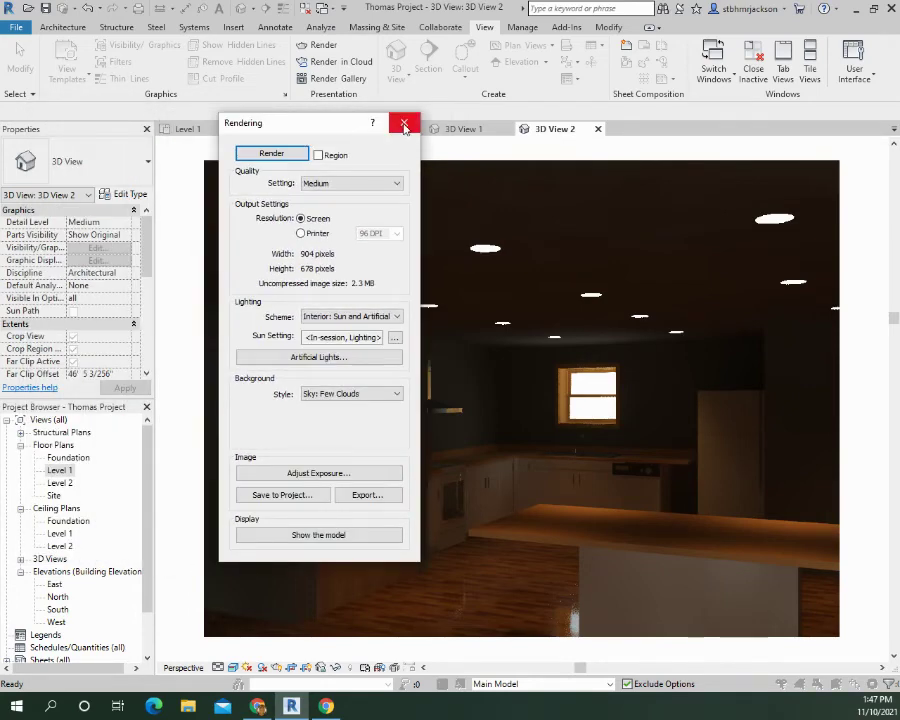
- Close the Rendering dialog so 3D View 2 shows the realistic kitchen model again
left_click(404, 122)
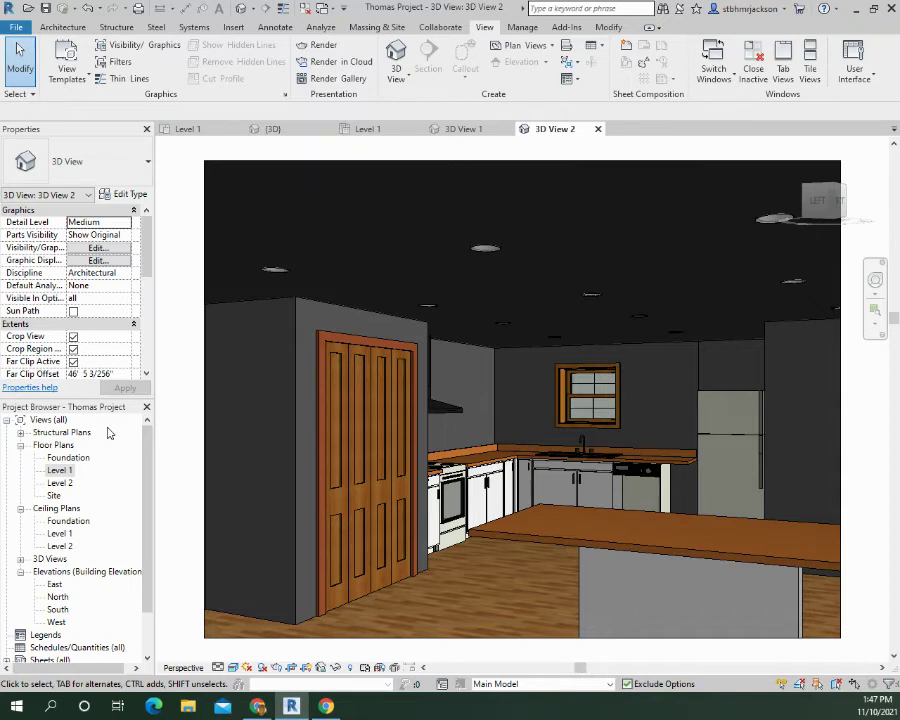
- Open the Level 1 floor plan, zoom to fit the whole building, then zoom in on the rooms
left_click(62, 470)
scroll(476, 410, "down", 3)
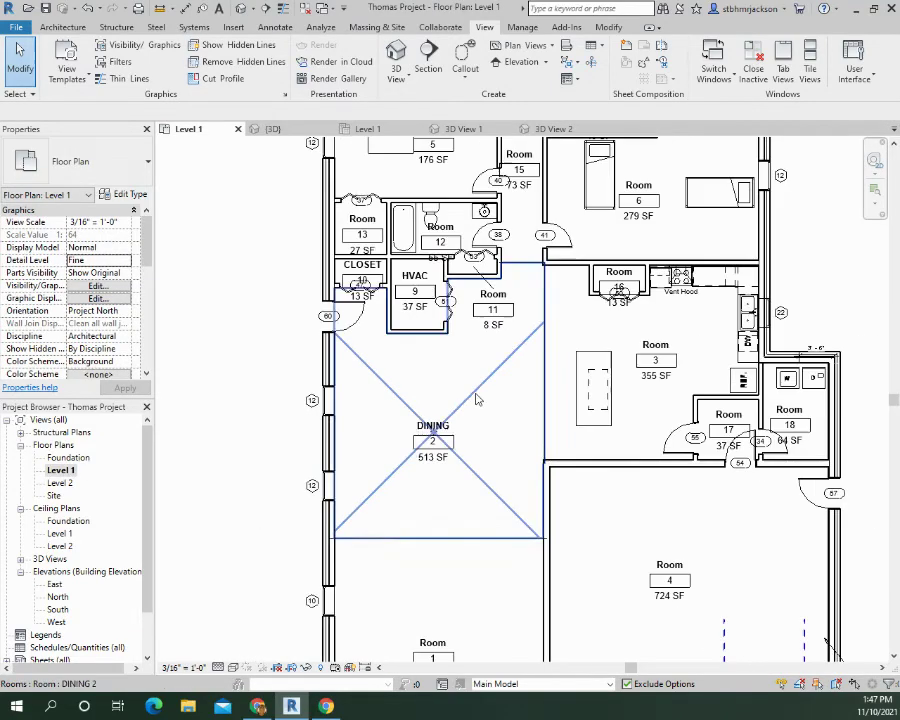
middle_click_drag(443, 361, 379, 243)
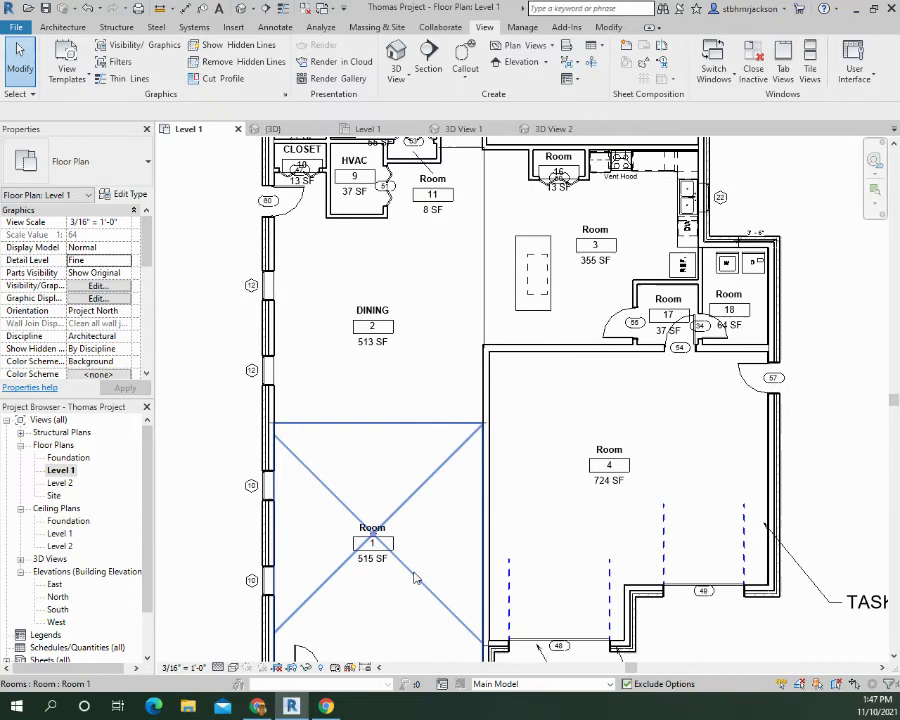
middle_click_drag(407, 449, 405, 384)
key("z")
key("f")
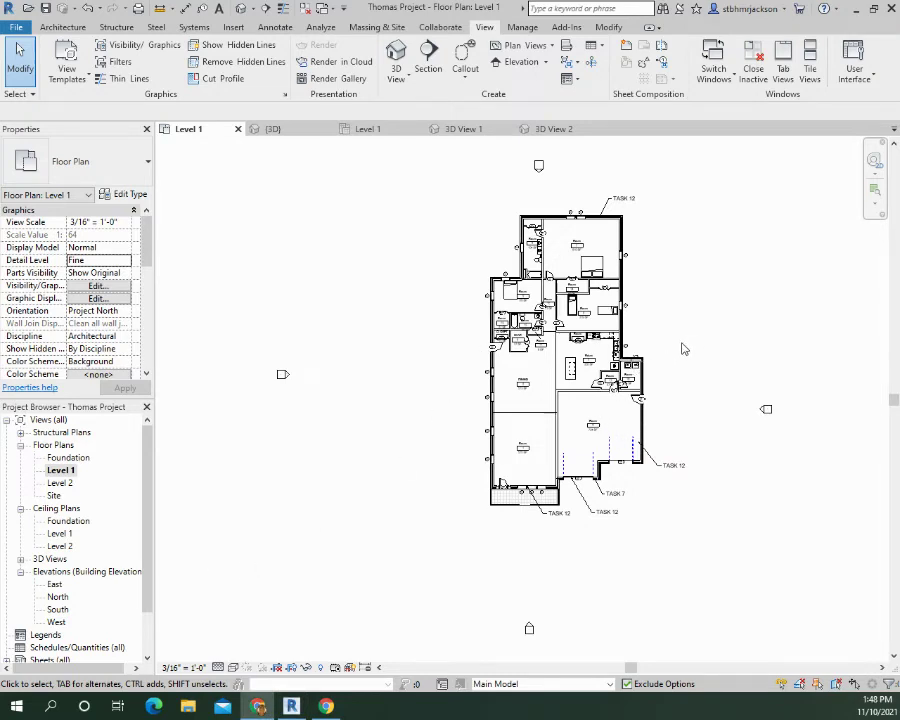
scroll(593, 380, "up", 2)
scroll(593, 380, "up", 2)
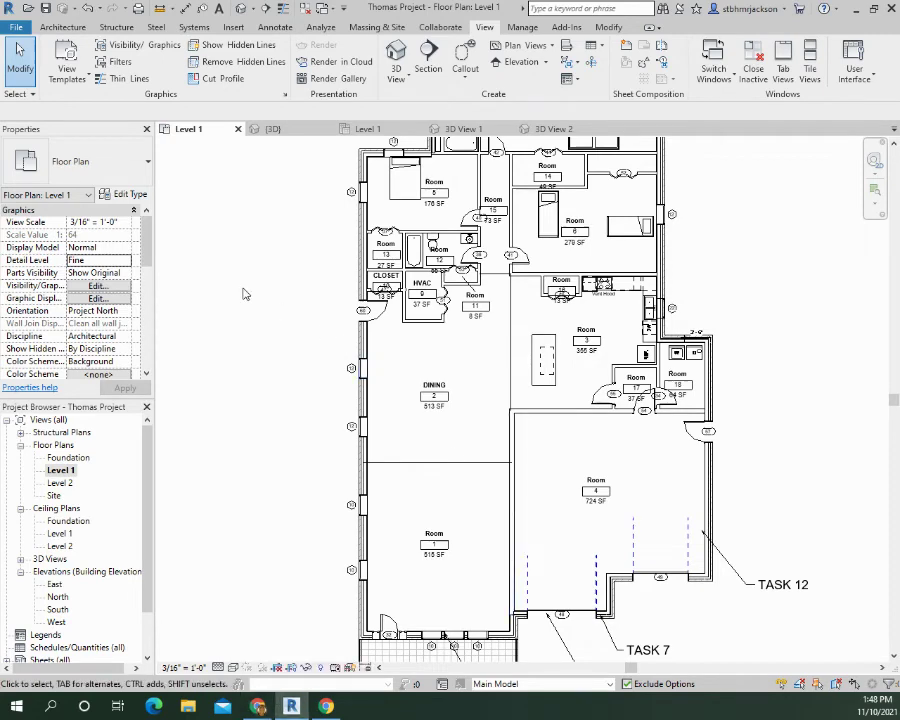
- Duplicate the Floor Plan view type under the name 'WALL FILL' and confirm
left_click(144, 198)
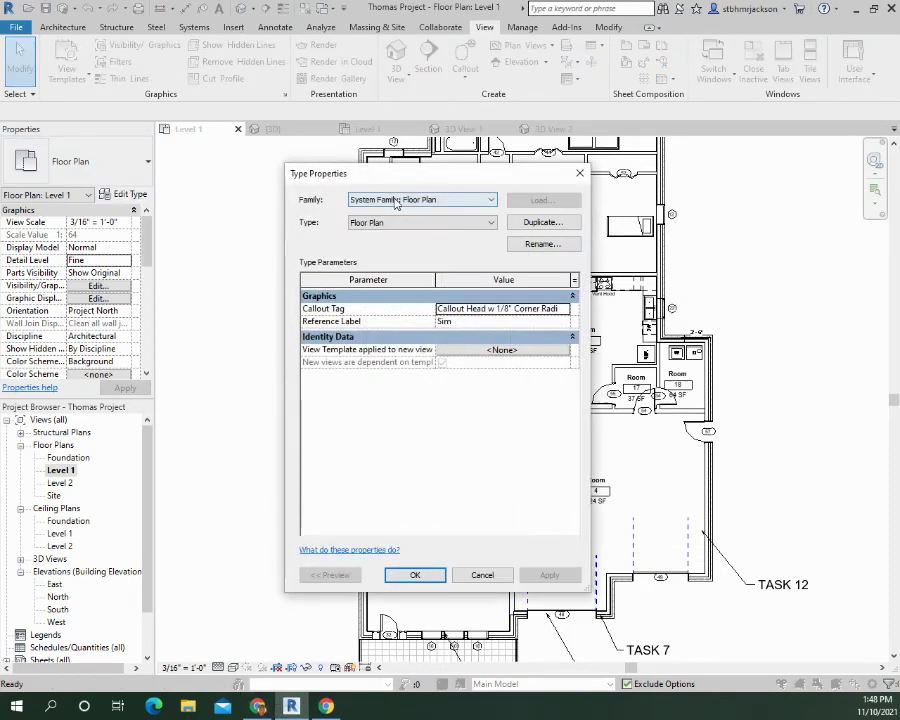
left_click(535, 223)
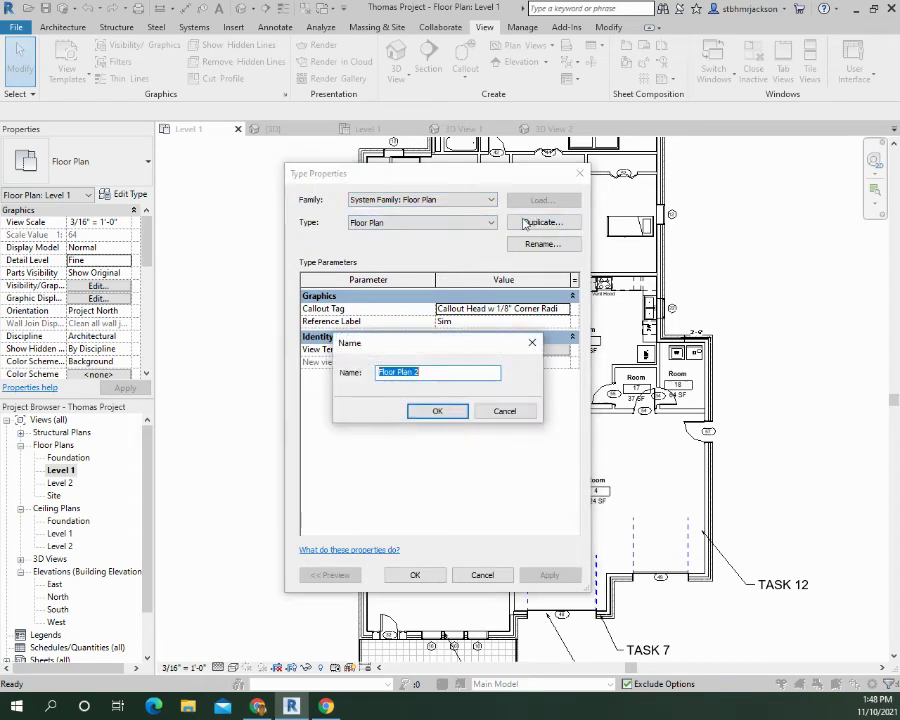
type("WA")
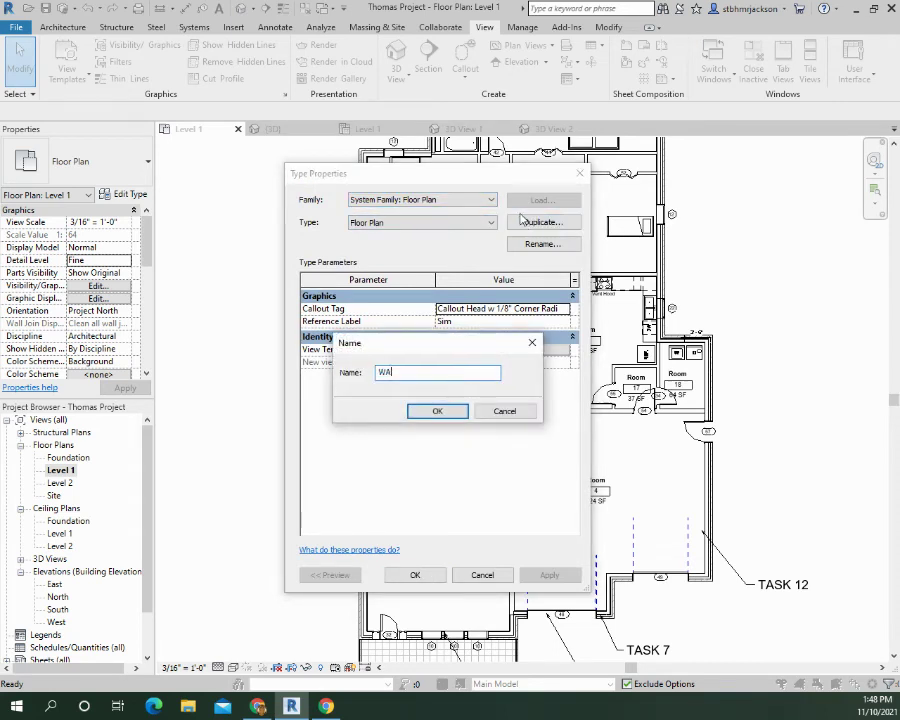
type("LL FILL 1")
left_click(448, 411)
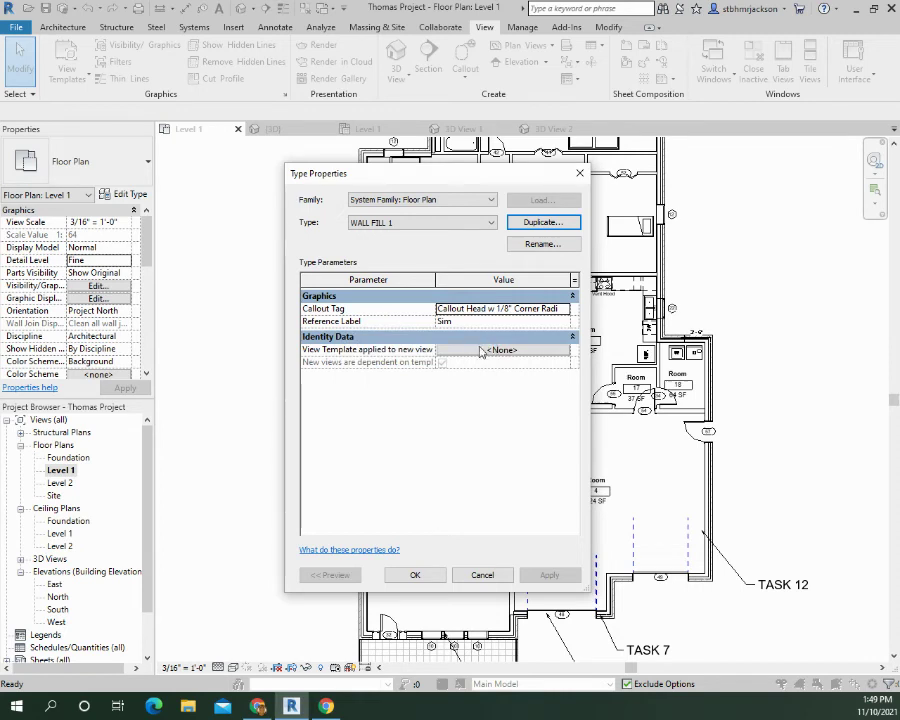
left_click(508, 496)
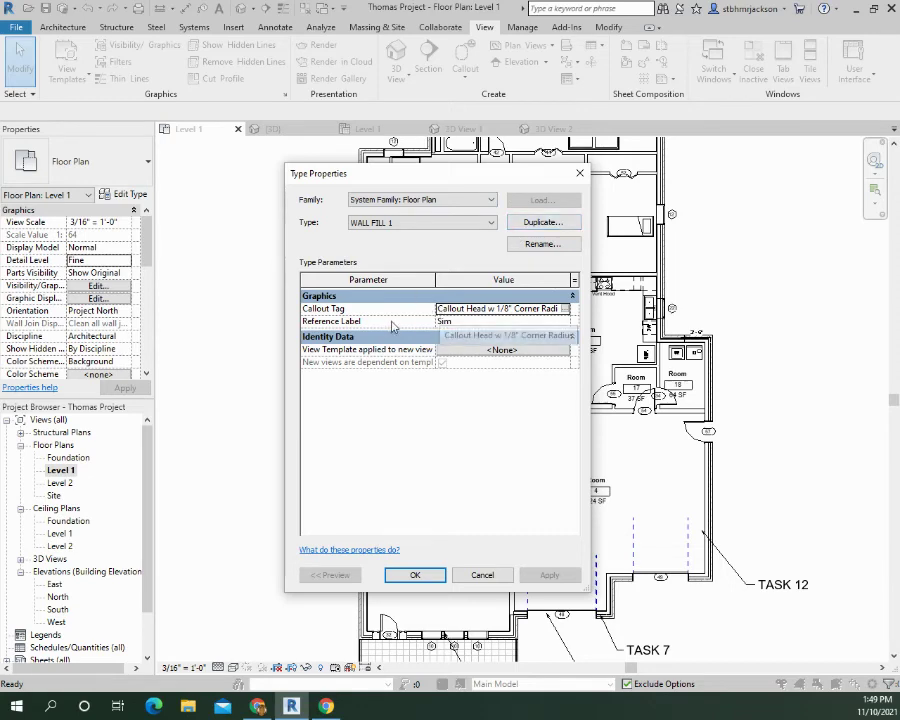
- Select the Generic - 8" wall and set its Coarse Scale Fill Color to RGB 192-192-192 gray
left_click(413, 574)
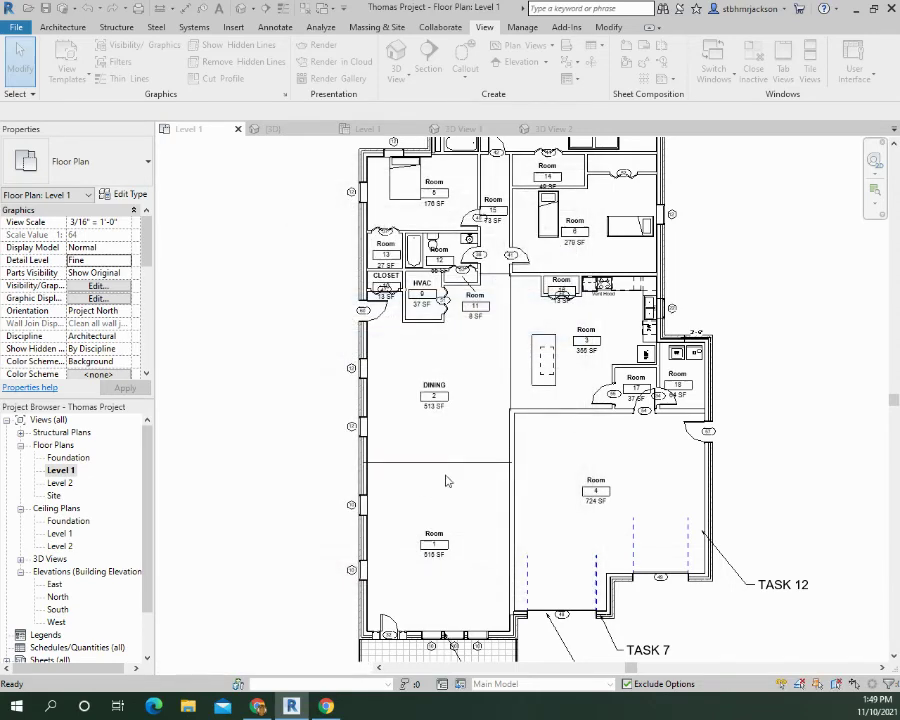
left_click(512, 450)
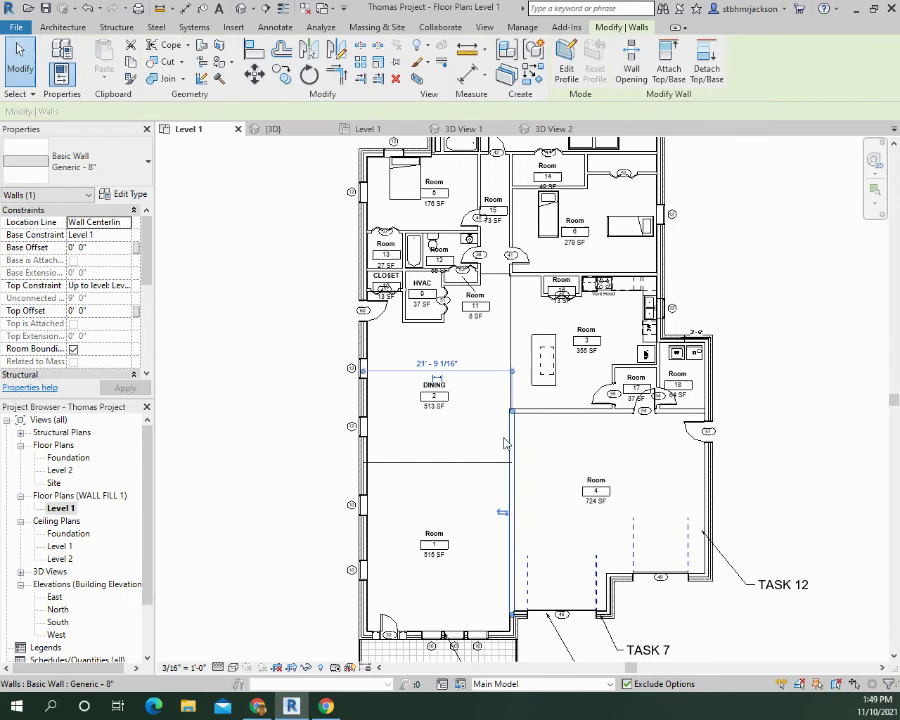
left_click(127, 195)
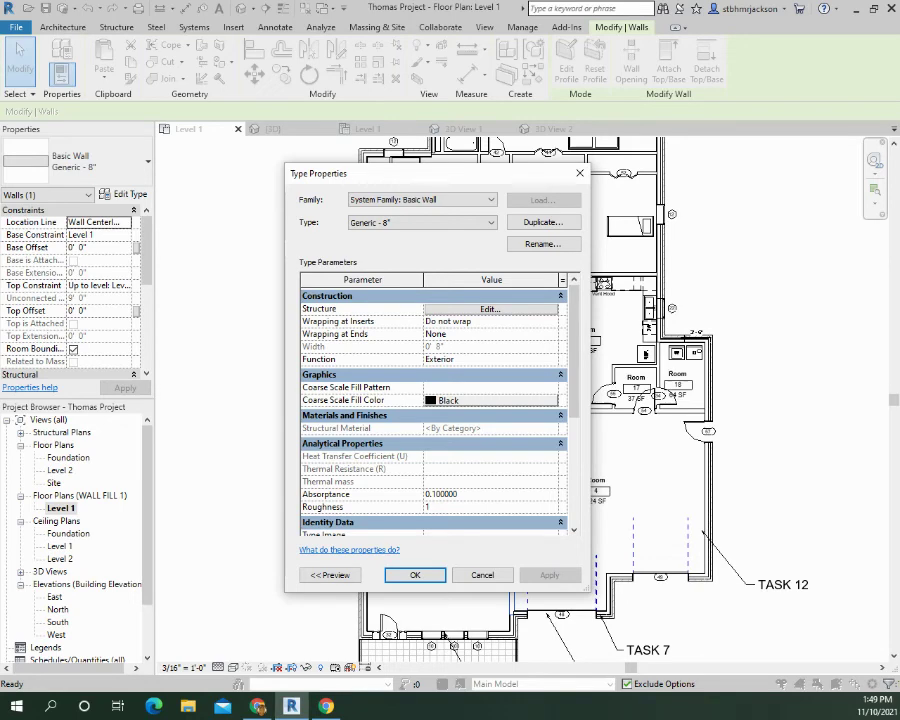
left_click(485, 401)
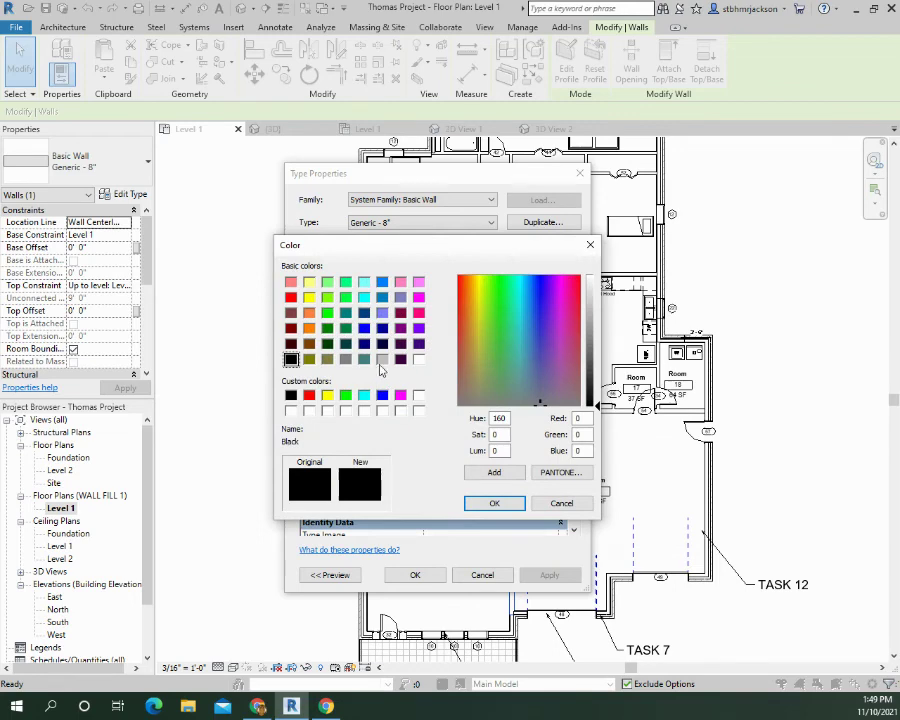
left_click(382, 359)
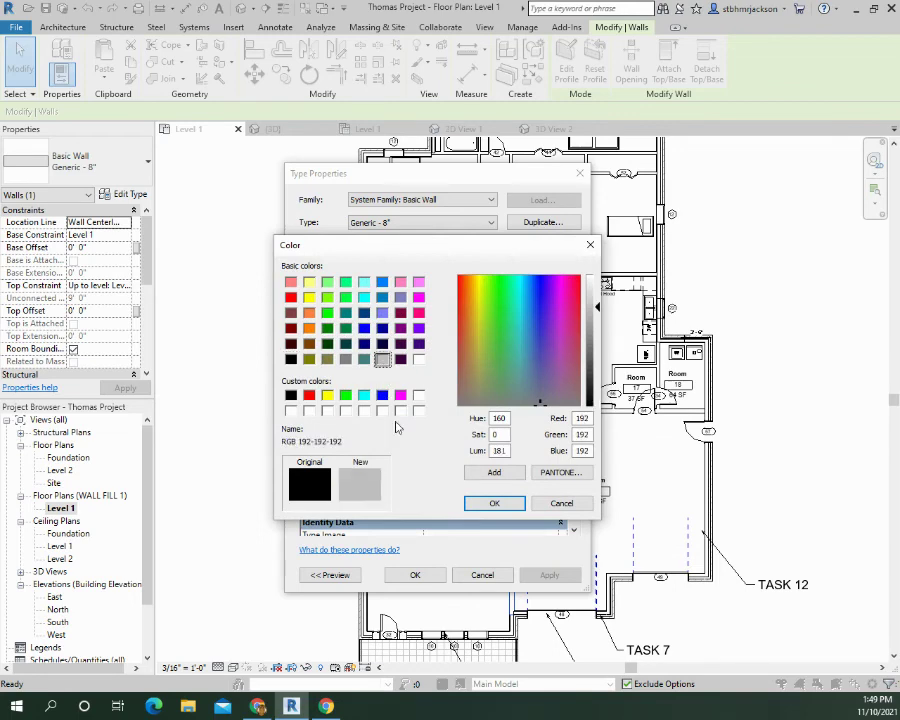
left_click(494, 503)
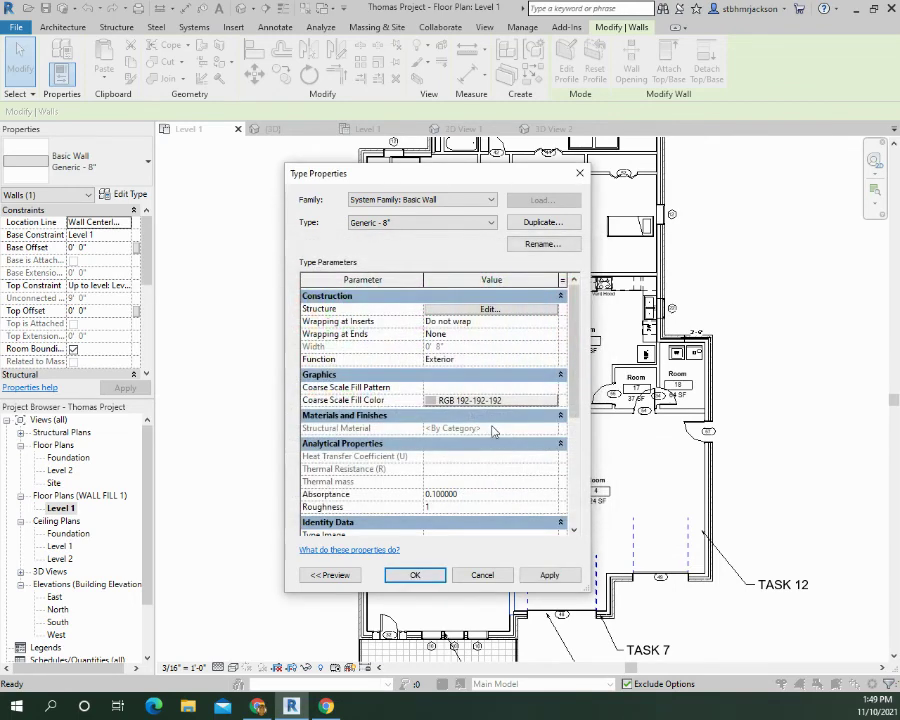
- Set the wall's Coarse Scale Fill Pattern to <Solid fill> and apply the type changes
left_click(553, 387)
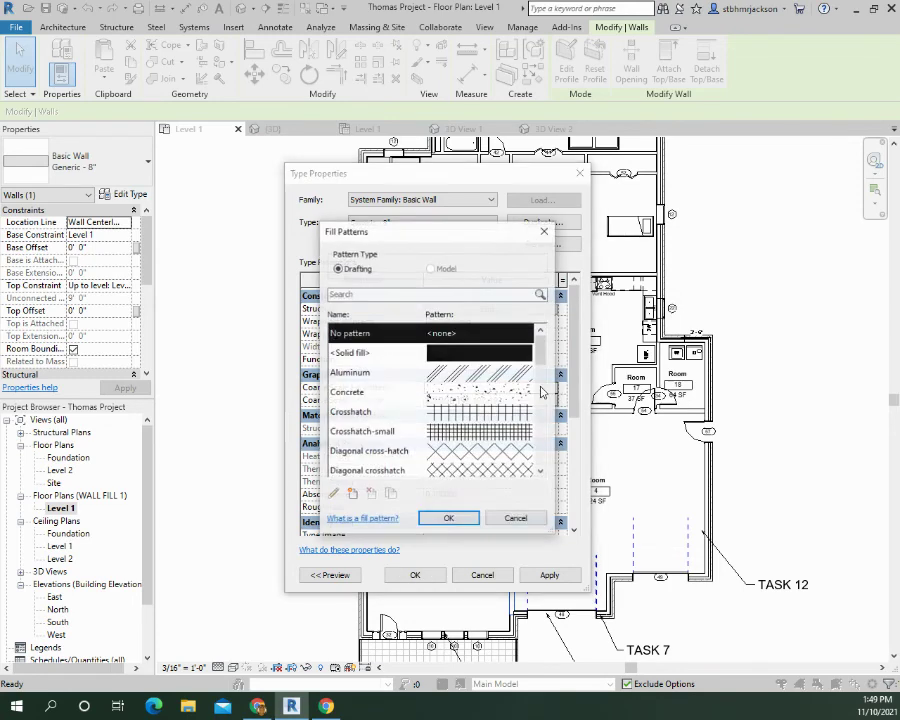
left_click(456, 354)
left_click(452, 517)
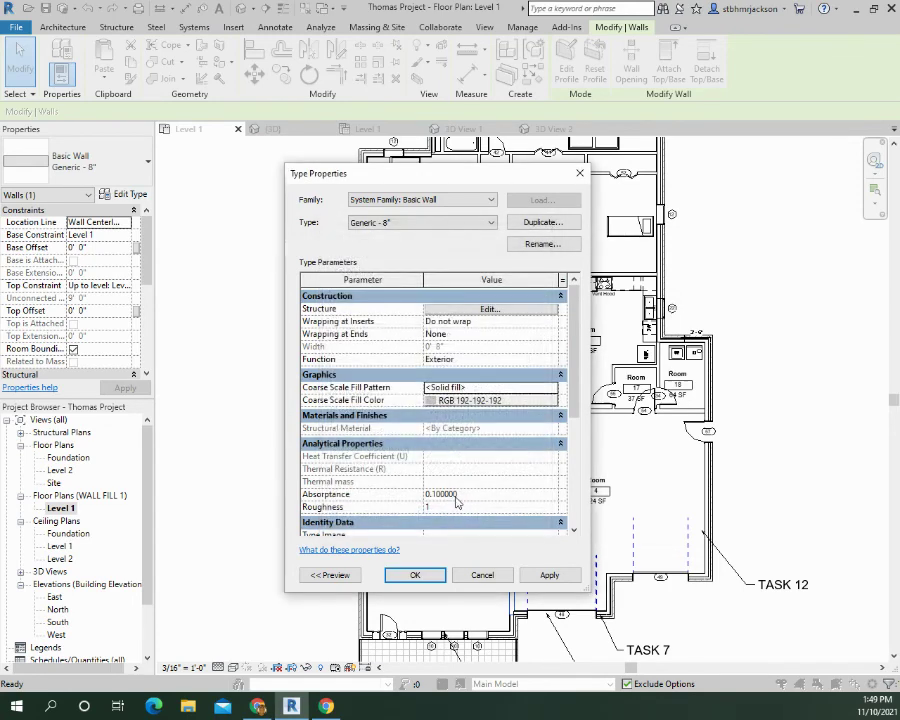
left_click(550, 576)
left_click(414, 575)
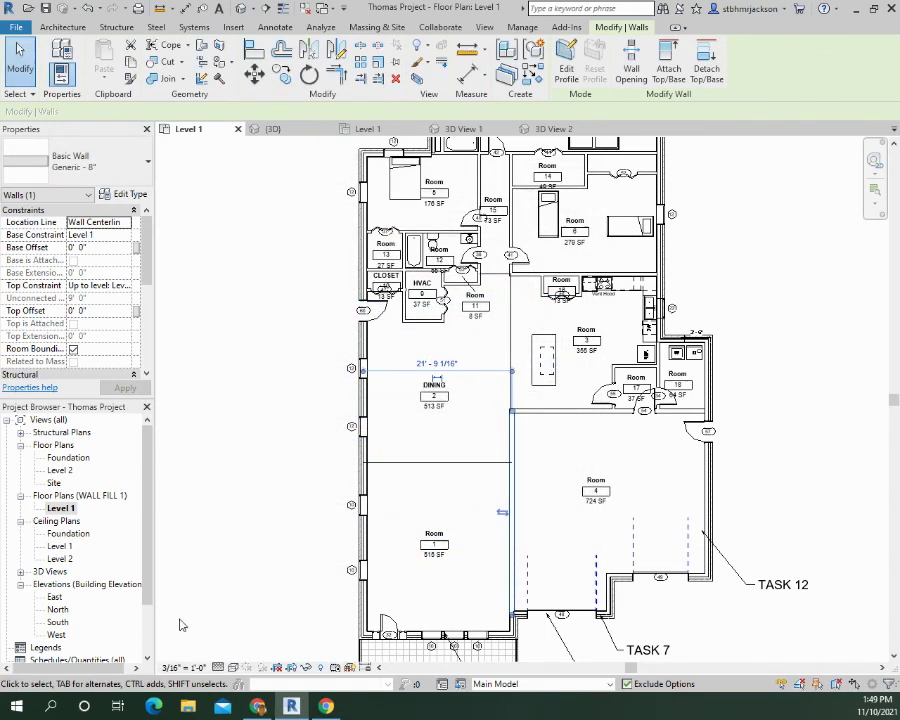
- Change the Level 1 plan's Detail Level on the view control bar to Coarse
left_click(220, 667)
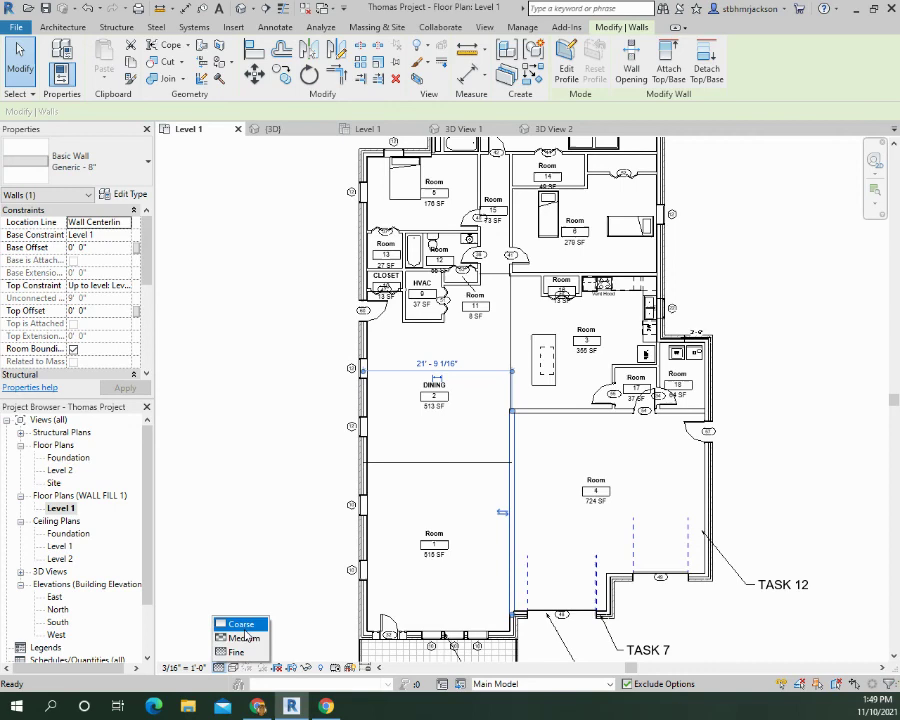
left_click(240, 624)
left_click(274, 614)
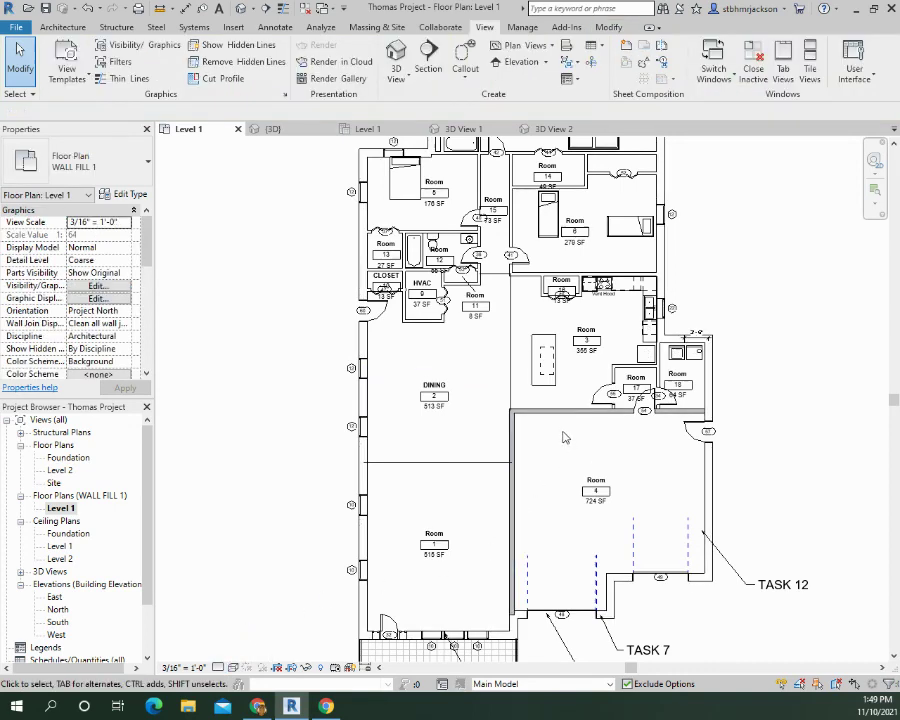